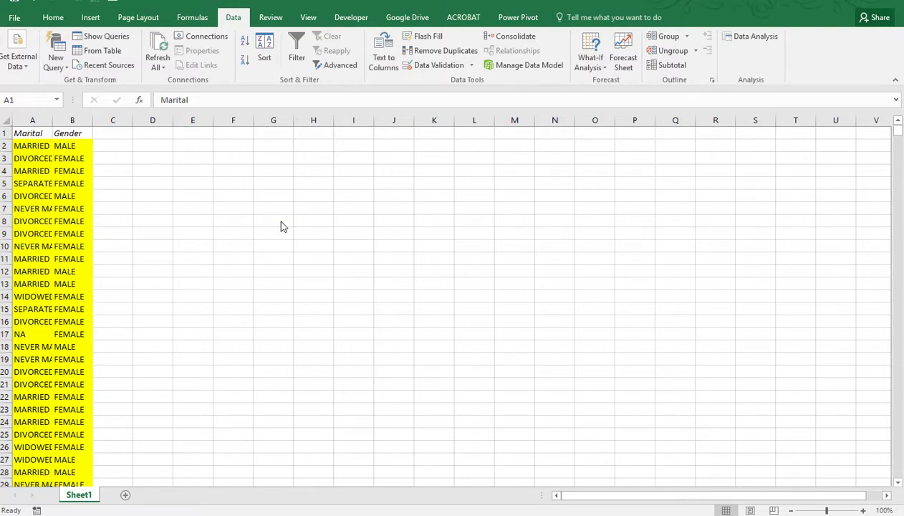
- Copy the Marital and Gender columns A:B and paste the copy starting at cell D1
left_click(25, 135)
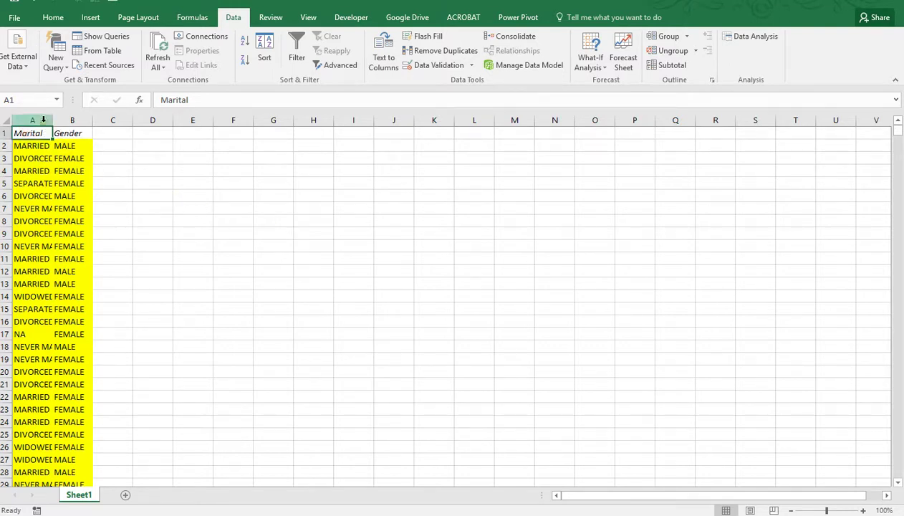
left_click_drag(43, 120, 71, 117)
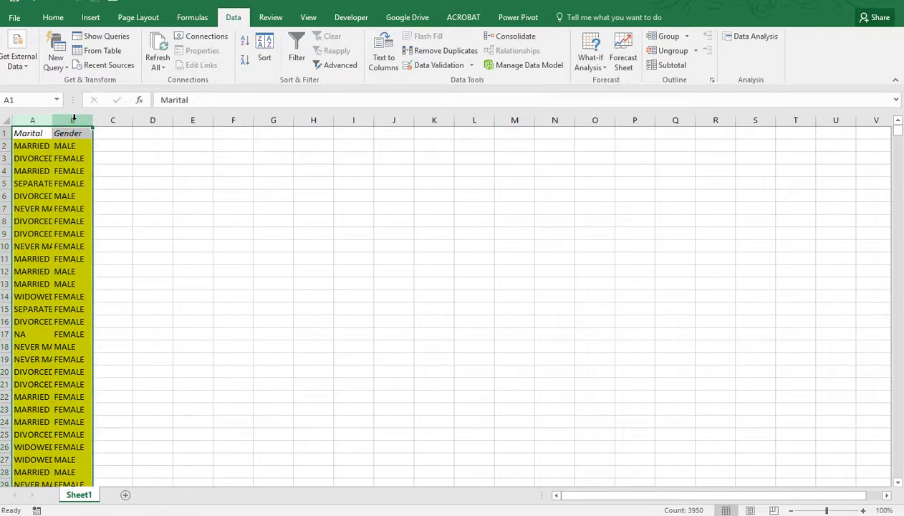
key("ctrl+c")
left_click(149, 136)
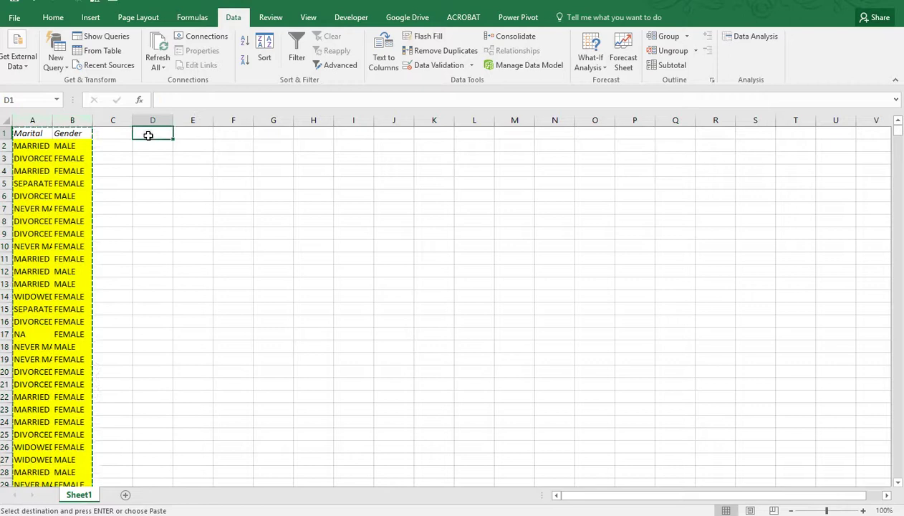
key("ctrl+v")
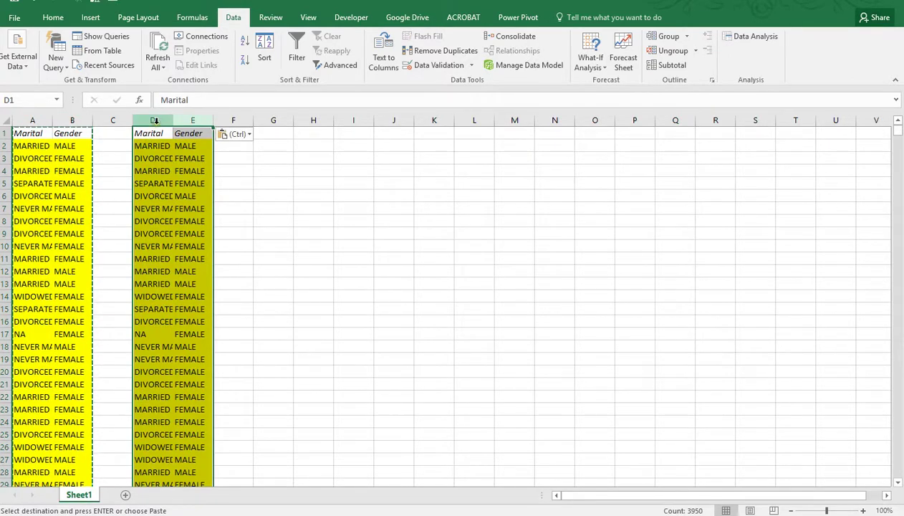
- Remove duplicates from the copied Marital column D, continuing with the current selection only
left_click(155, 121)
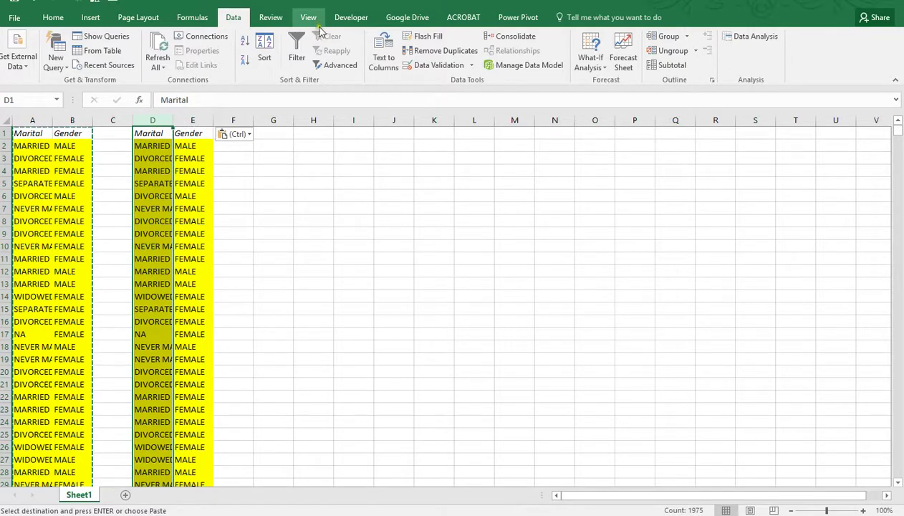
left_click(438, 52)
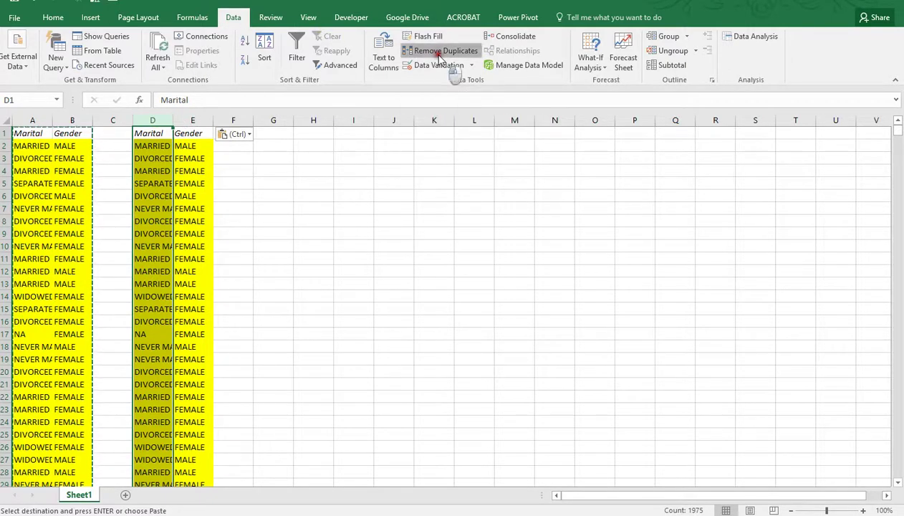
left_click_drag(232, 242, 406, 212)
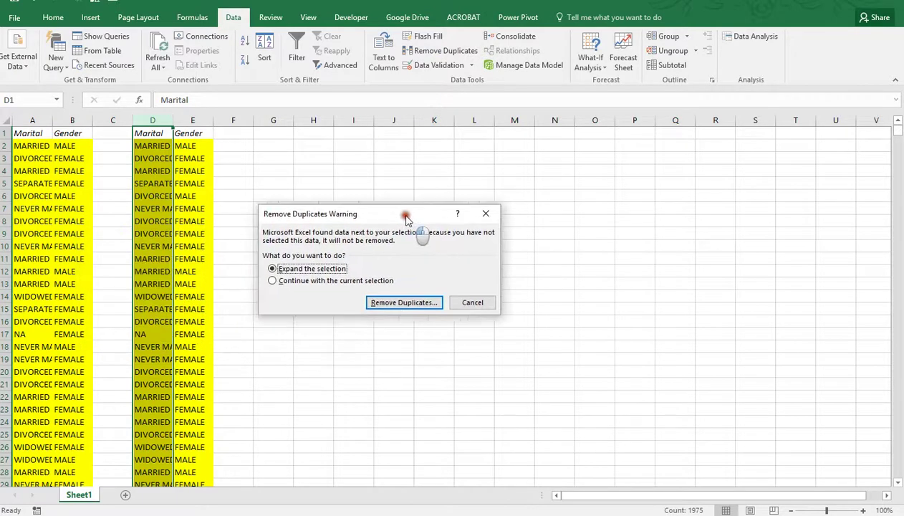
left_click(333, 282)
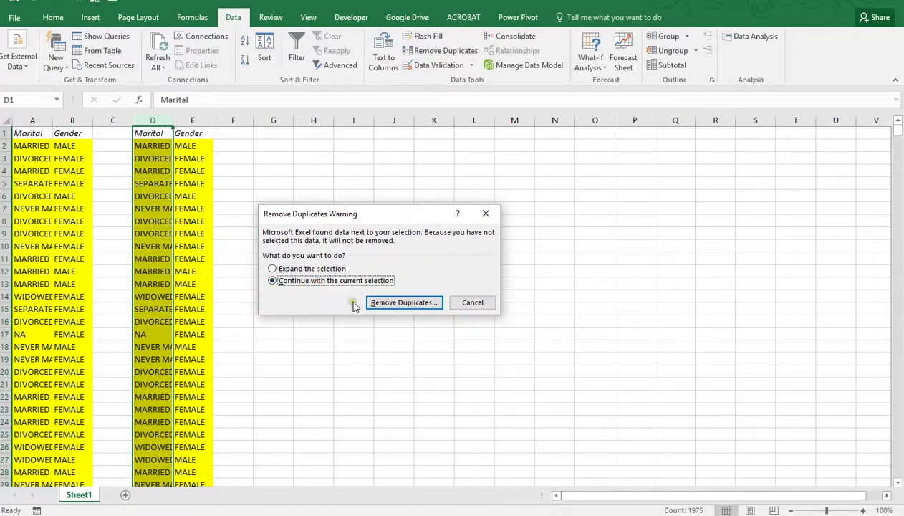
left_click(397, 303)
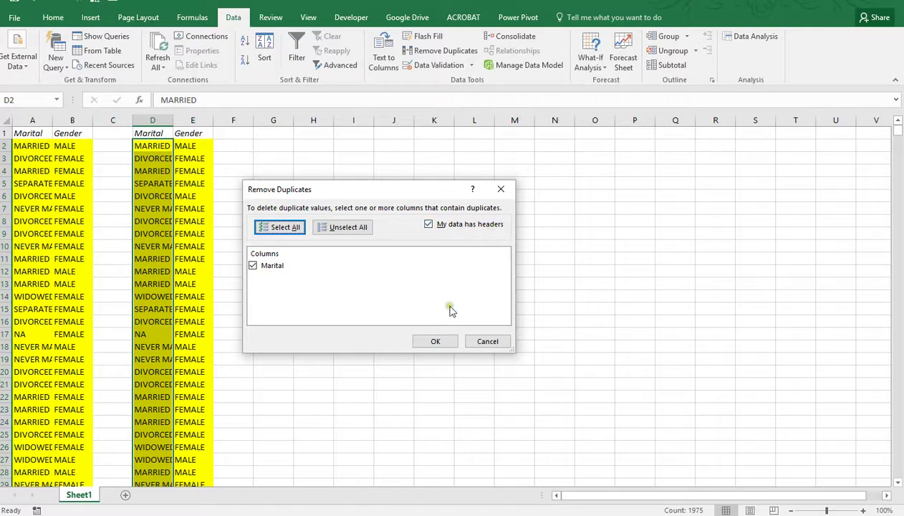
left_click(435, 342)
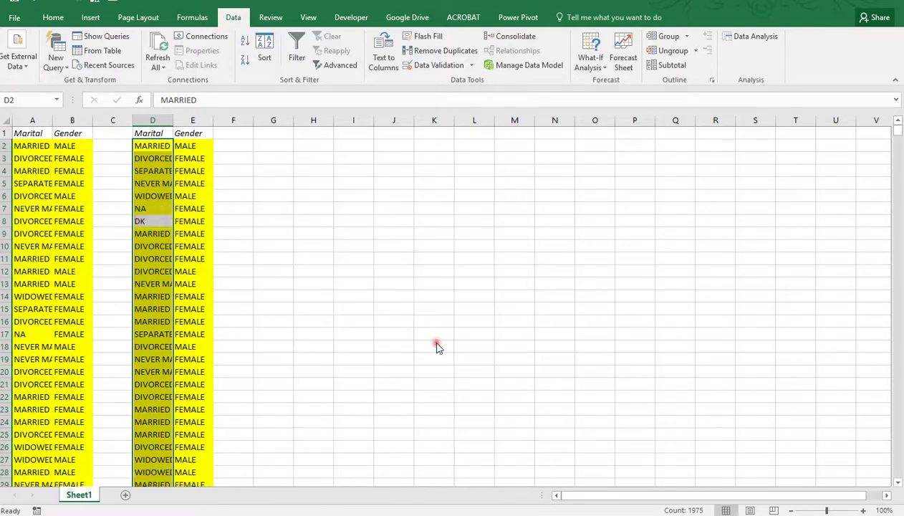
left_click(410, 326)
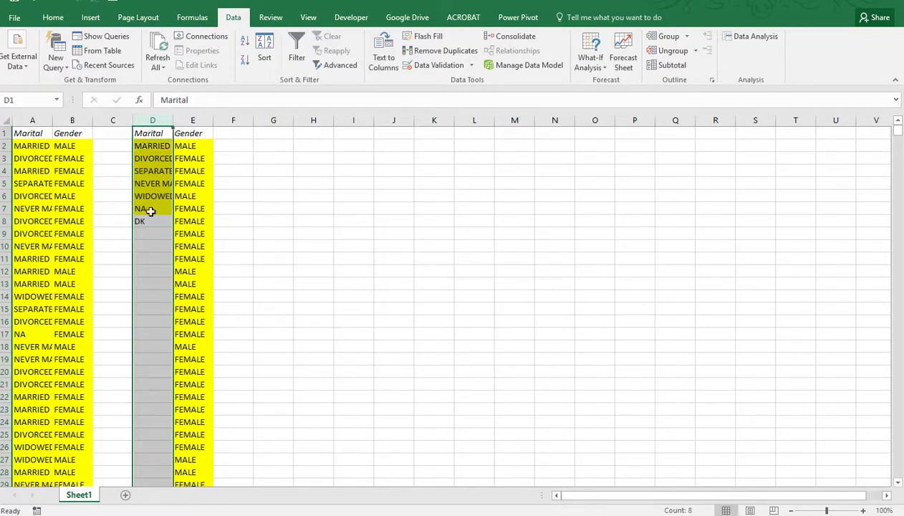
left_click_drag(154, 149, 153, 226)
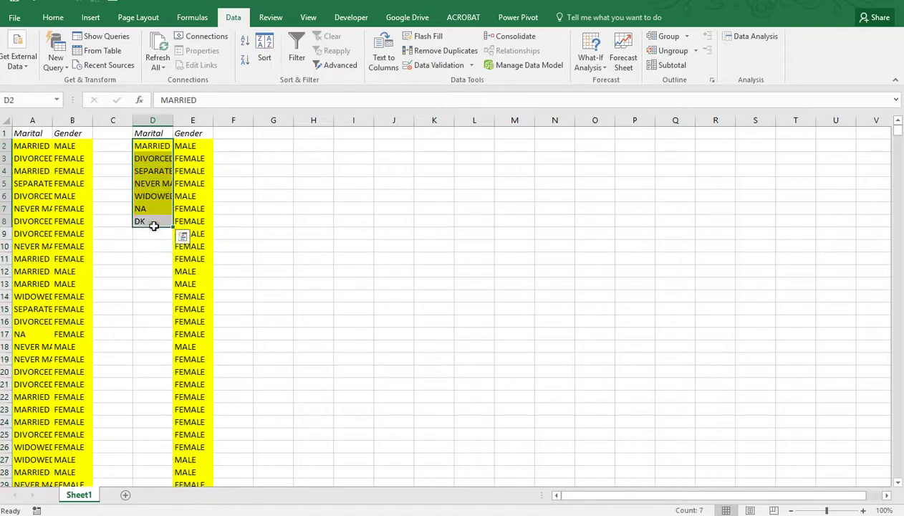
- Remove duplicates from the copied Gender column E, continuing with the current selection only
left_click(191, 120)
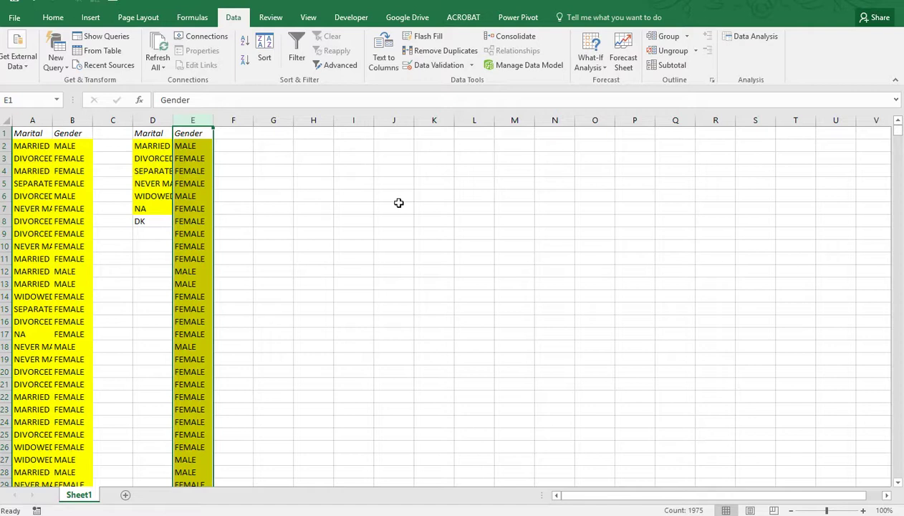
left_click(443, 52)
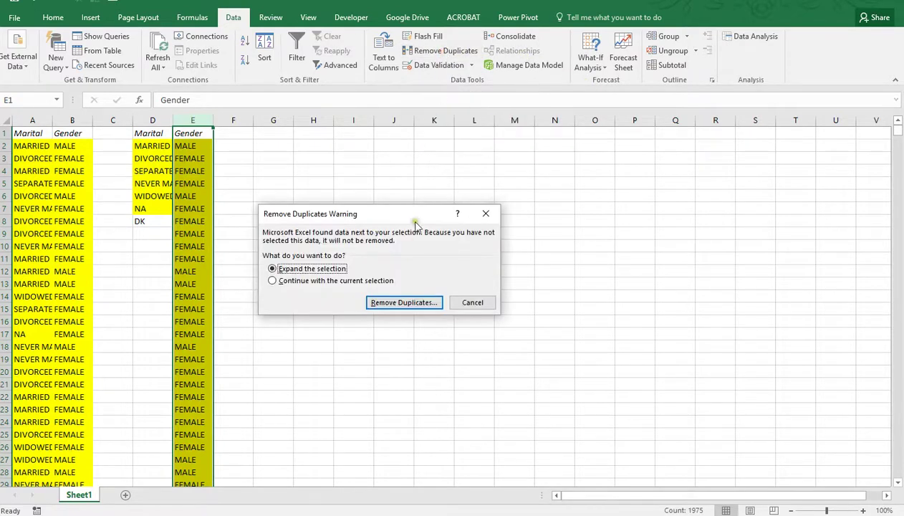
left_click(301, 280)
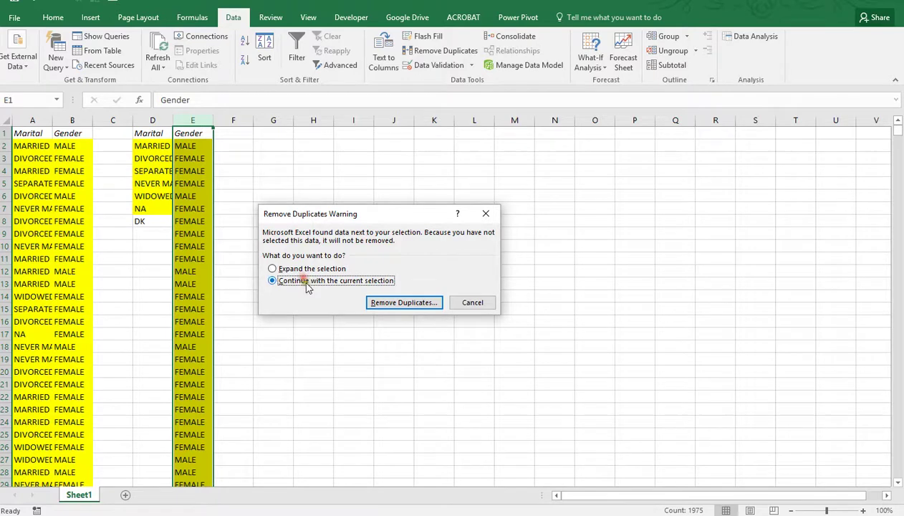
left_click(405, 303)
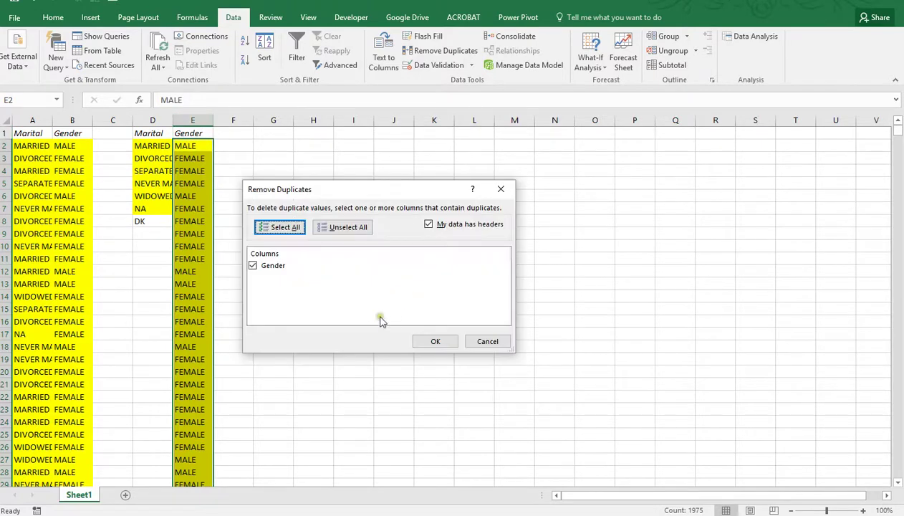
left_click(435, 342)
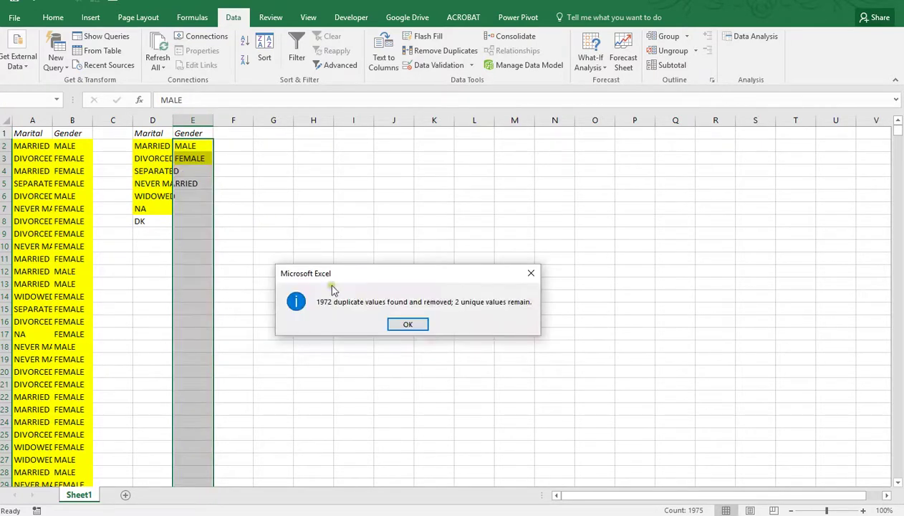
left_click(408, 324)
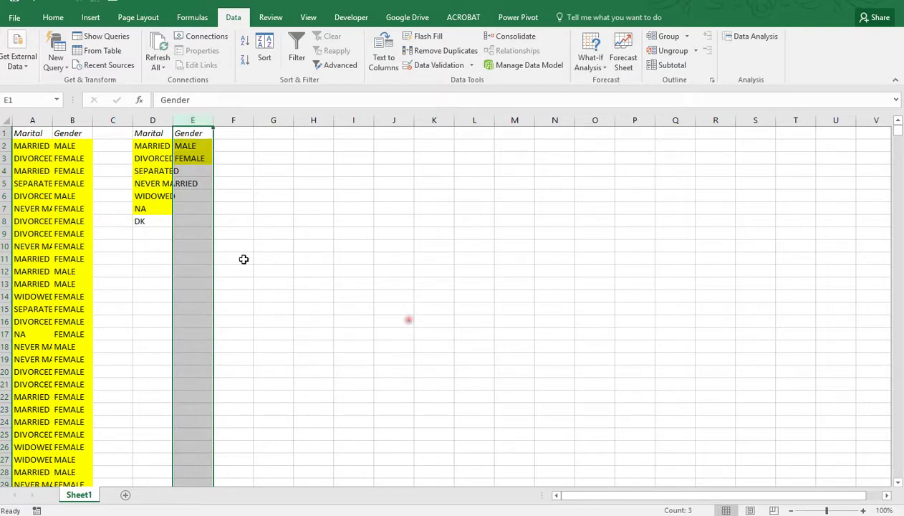
- Copy the Marital header and its categories MARRIED through WIDOWED, leaving out NA and DK, to cell H6
left_click(146, 209)
left_click(146, 222)
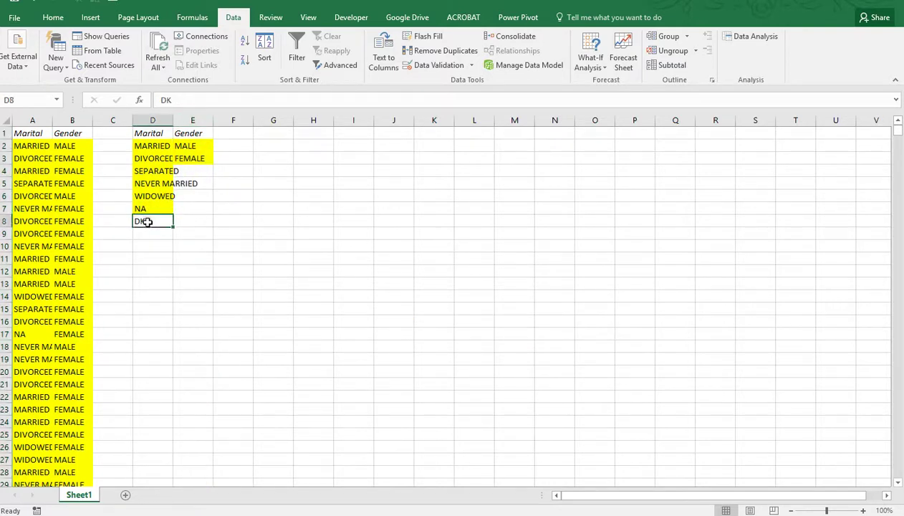
left_click(147, 210)
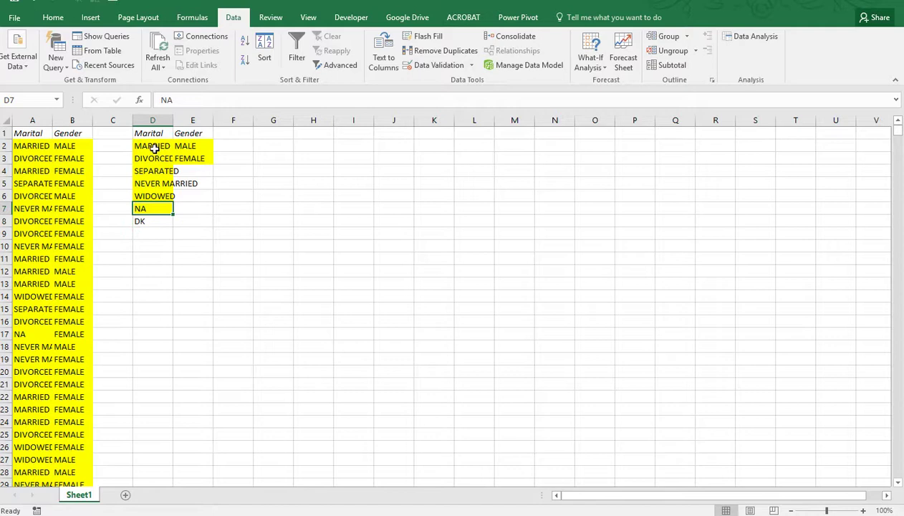
left_click_drag(154, 133, 154, 193)
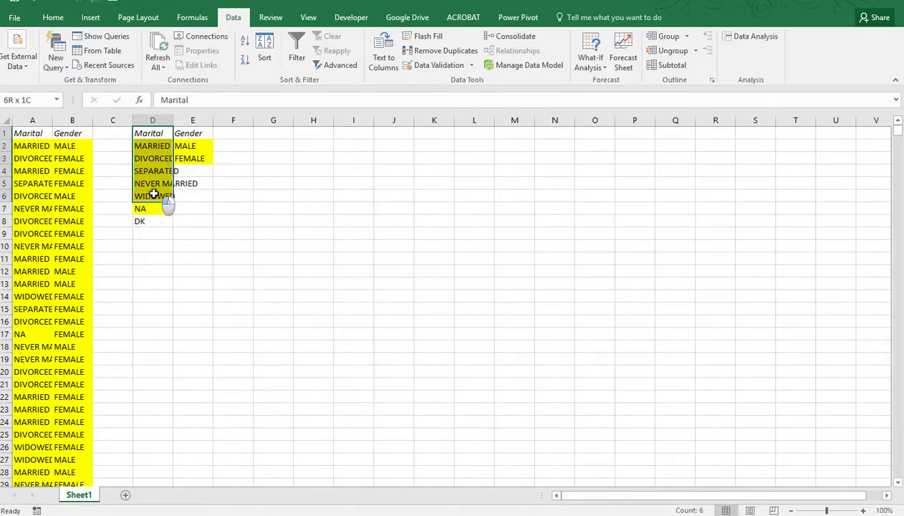
key("ctrl+c")
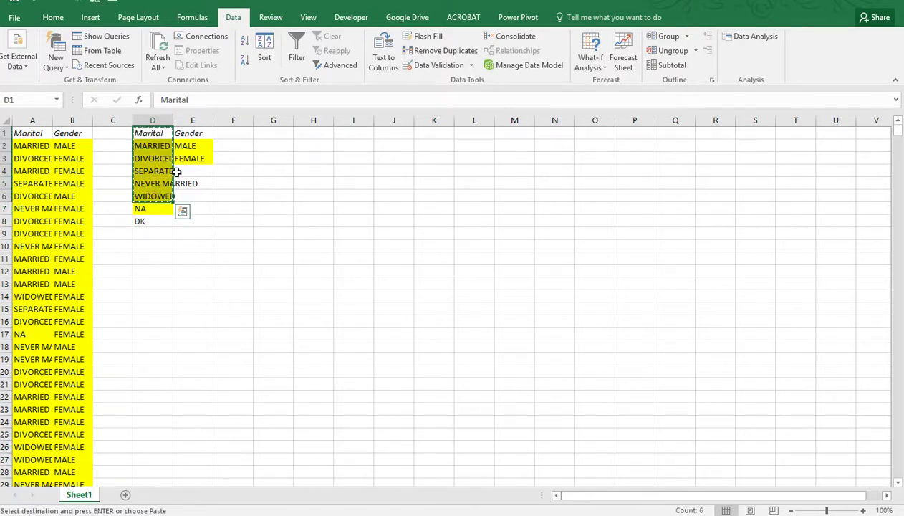
left_click(306, 196)
key("ctrl+v")
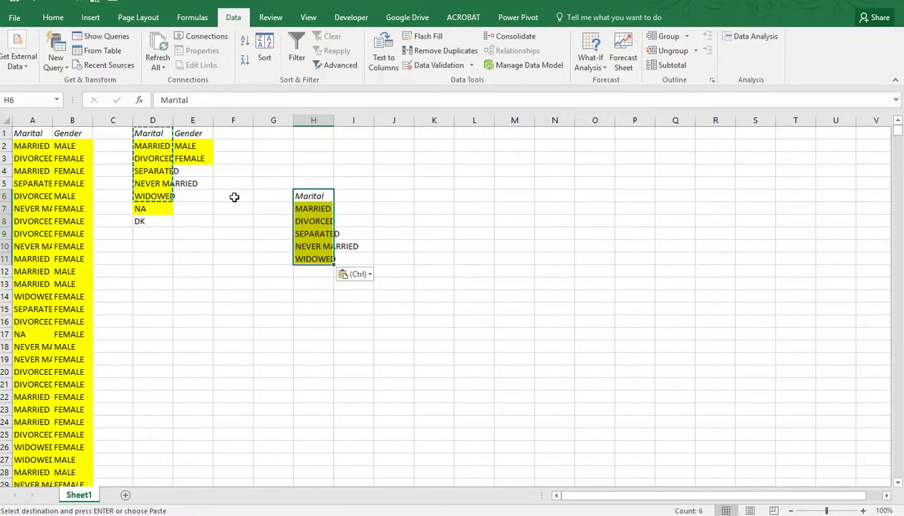
- Copy the unique MALE and FEMALE values in E2:E3 and paste them transposed at I6 as column headings
left_click_drag(189, 146, 190, 156)
key("ctrl+c")
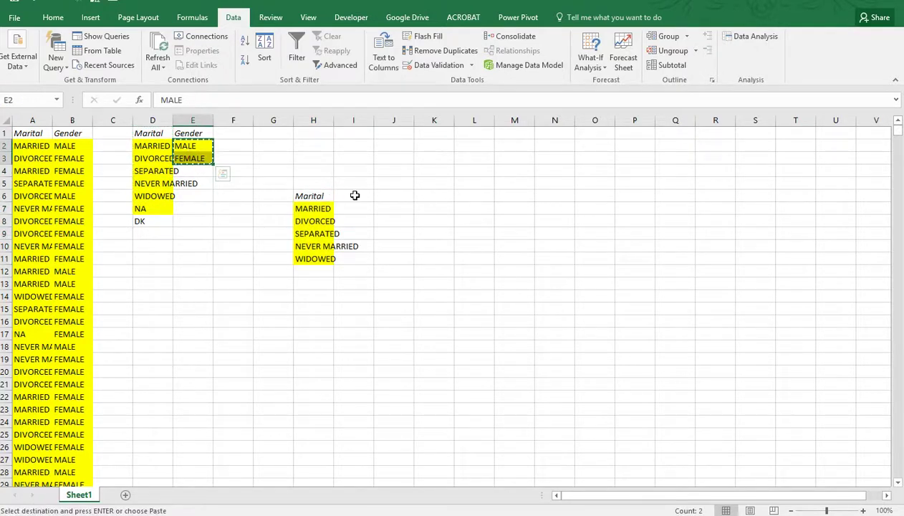
left_click(354, 195)
left_click(53, 18)
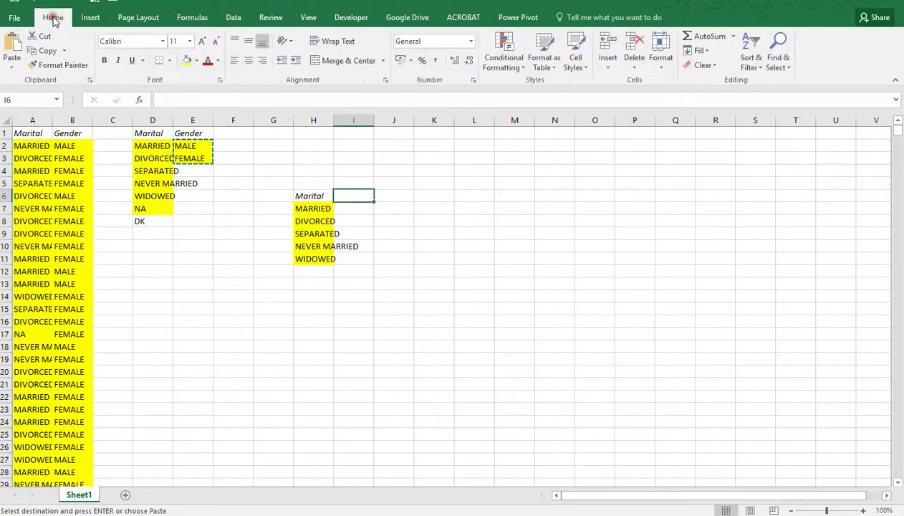
left_click(12, 66)
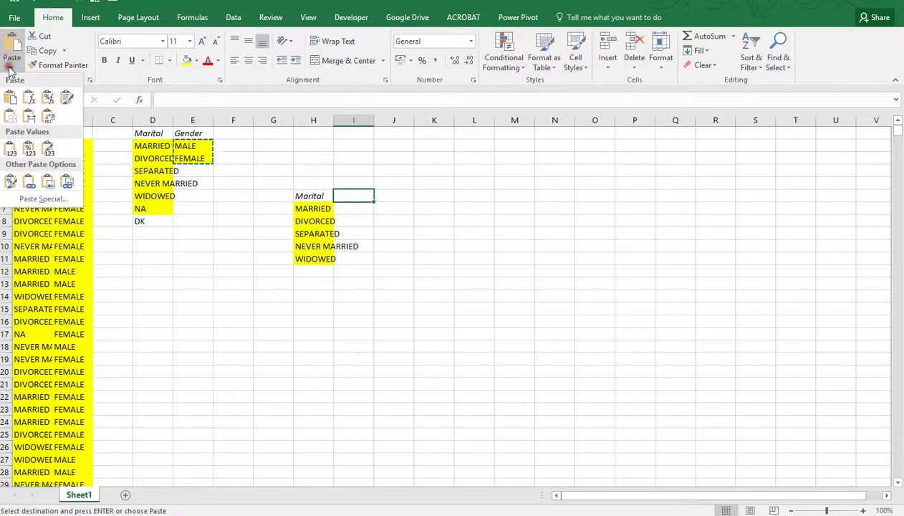
left_click(48, 117)
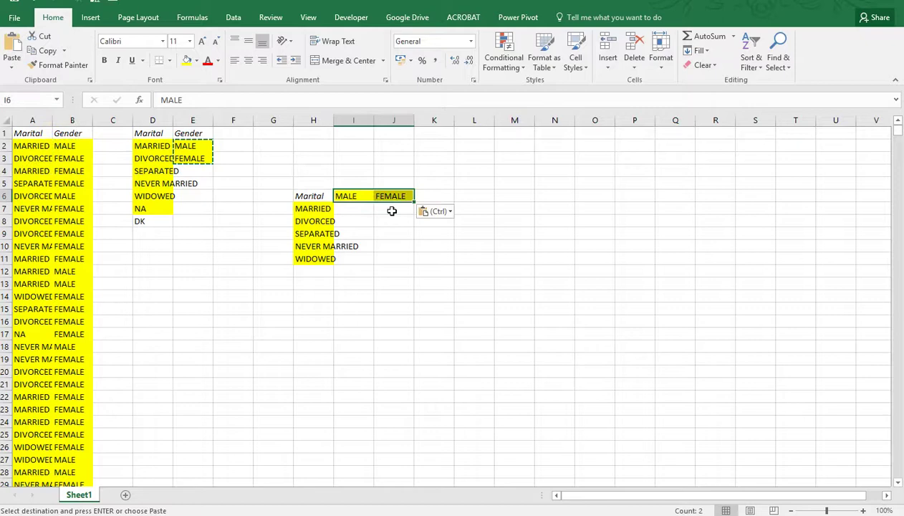
- Delete the helper columns D to F holding the lists of unique values
left_click_drag(152, 121, 233, 126)
right_click(233, 150)
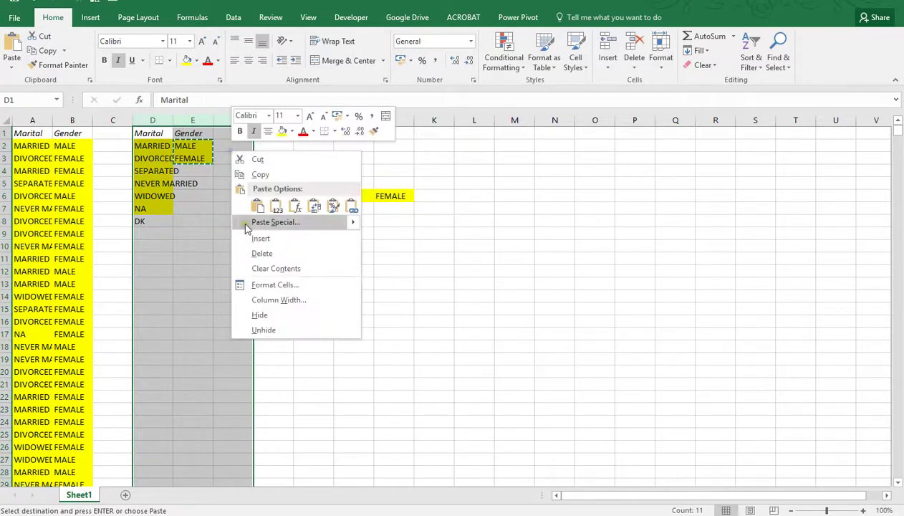
left_click(260, 253)
- Enter the heading "Gender" in cell F5 above the MALE column heading
left_click(228, 184)
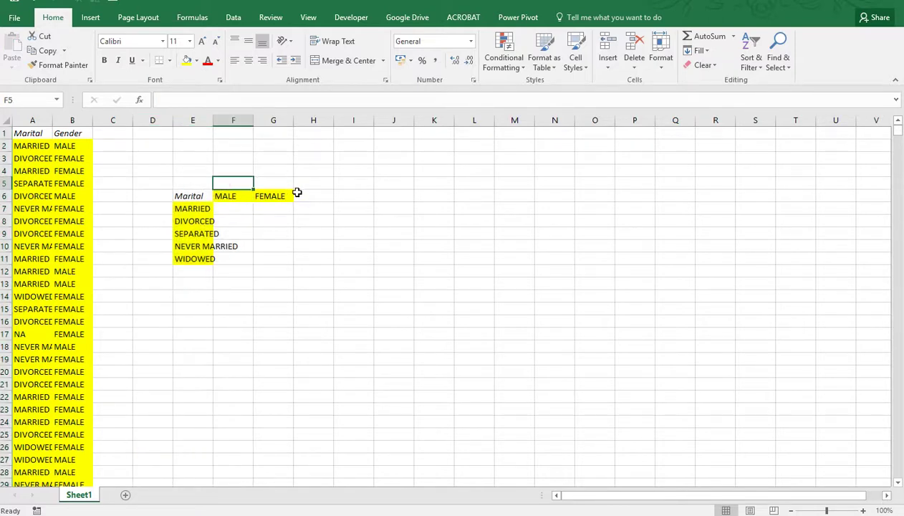
type("Gender")
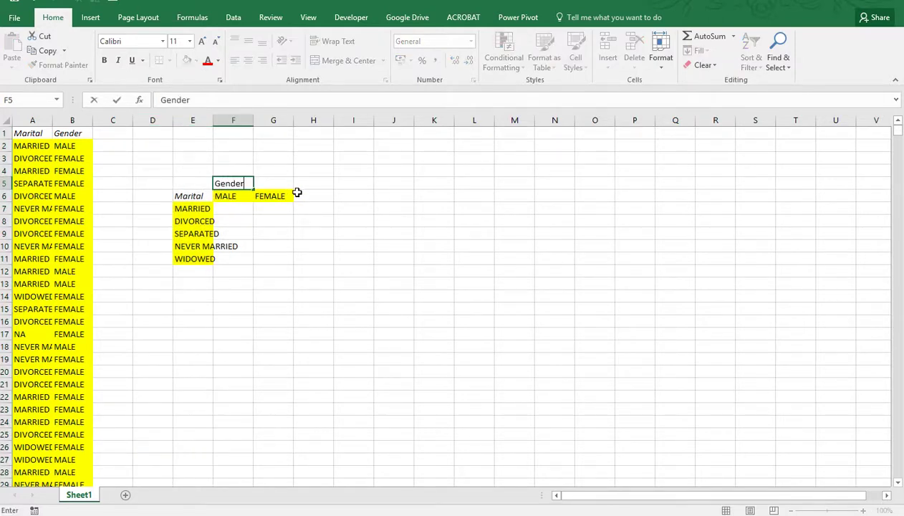
key("Return")
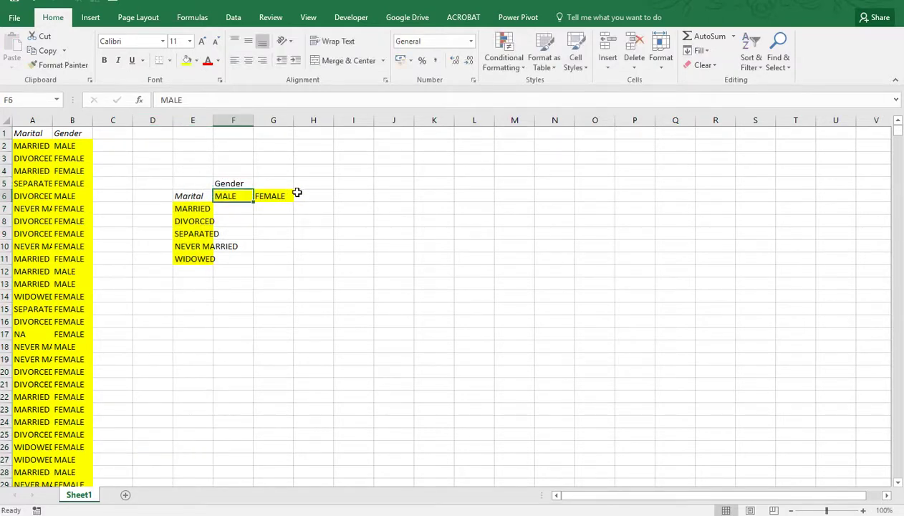
- Build the formula =COUNTIFS(A:A;E7;B:B;F6) in cell F7 to count married males
left_click(237, 210)
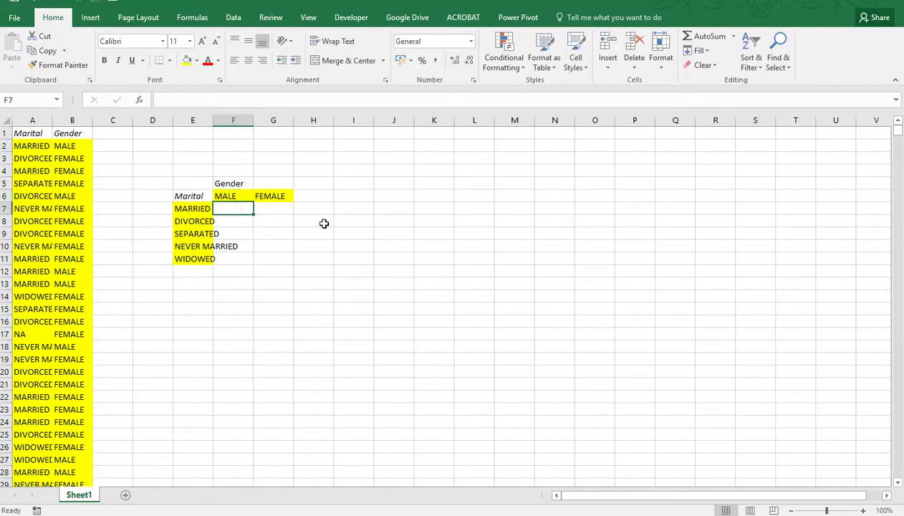
type("=C")
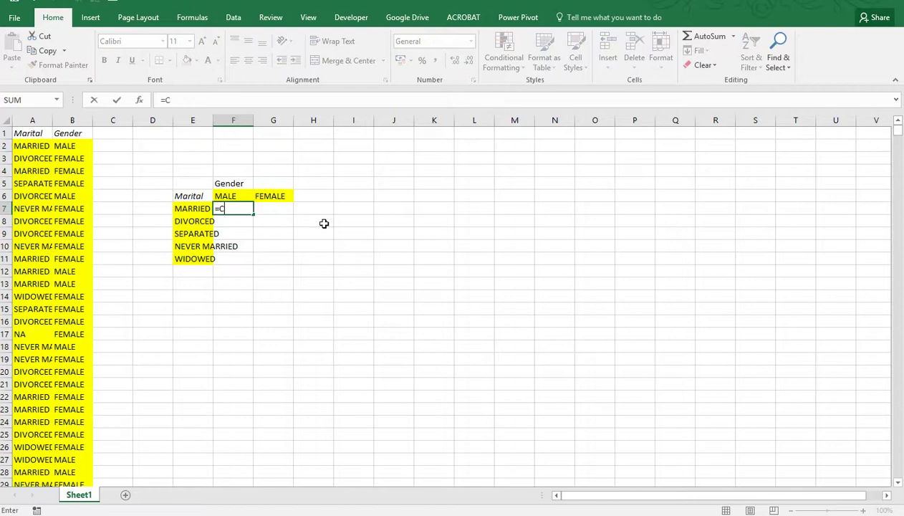
type("OUNTIF")
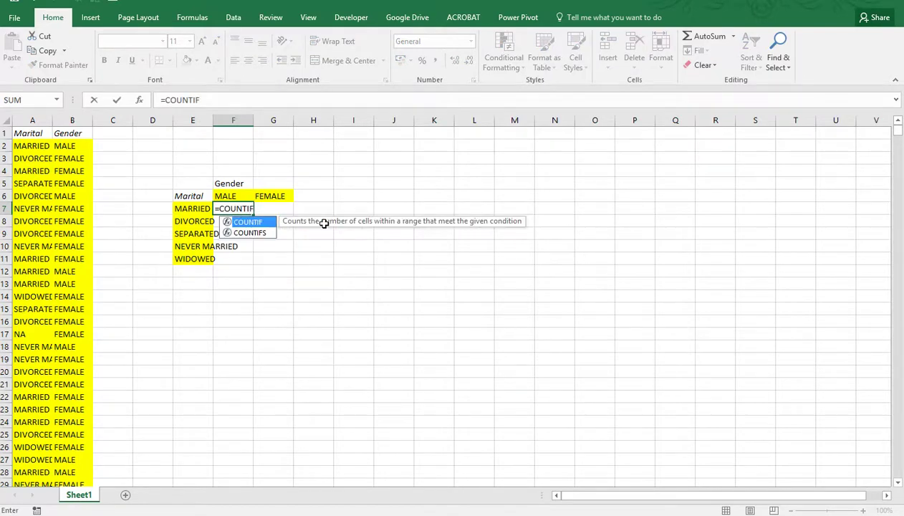
type("S(")
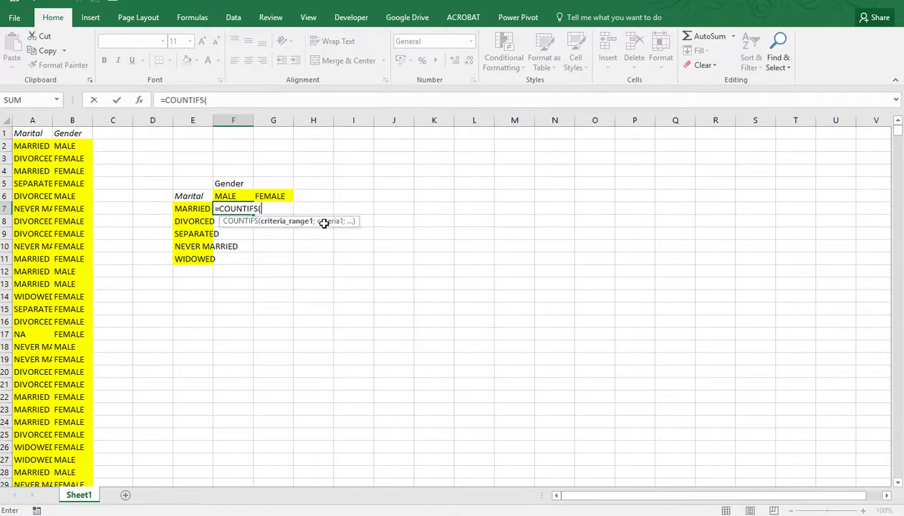
left_click(32, 119)
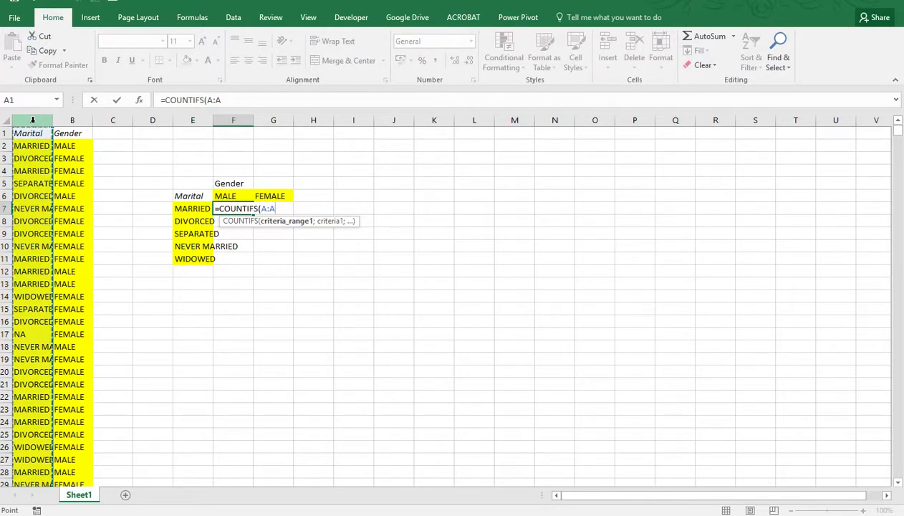
type(";")
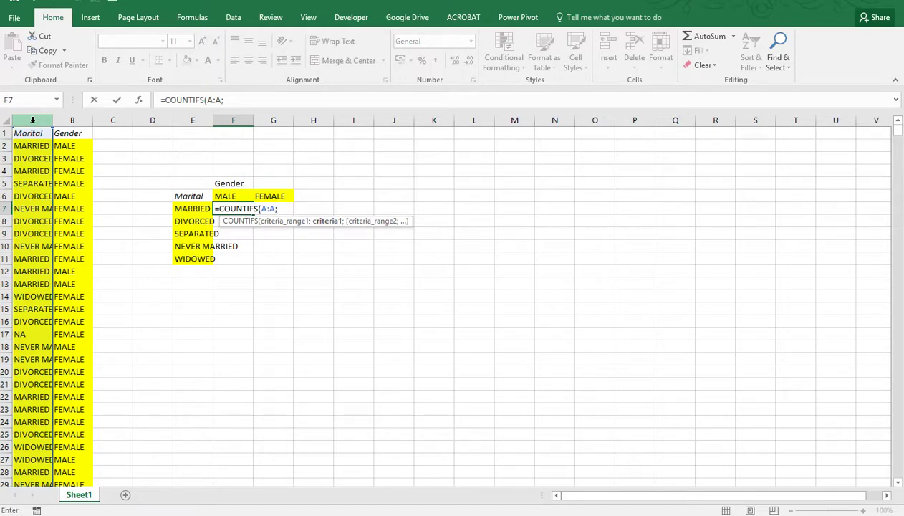
left_click(191, 209)
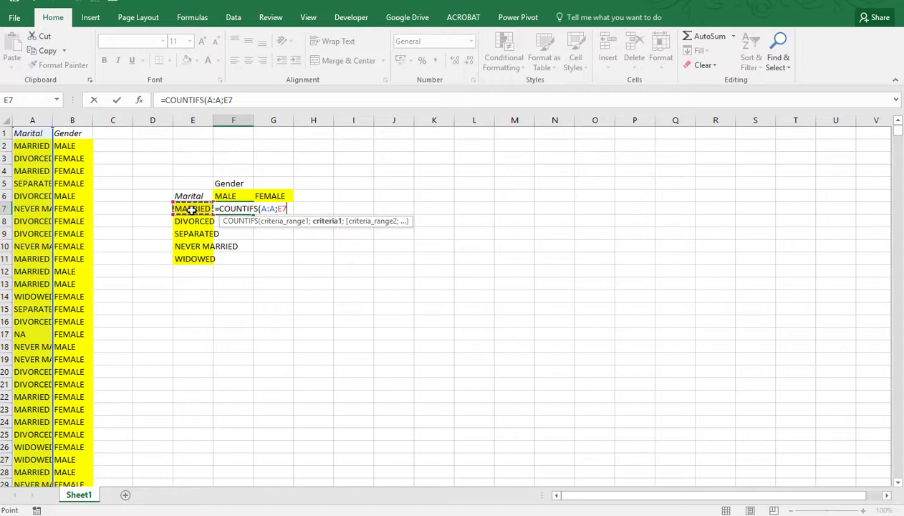
type(";")
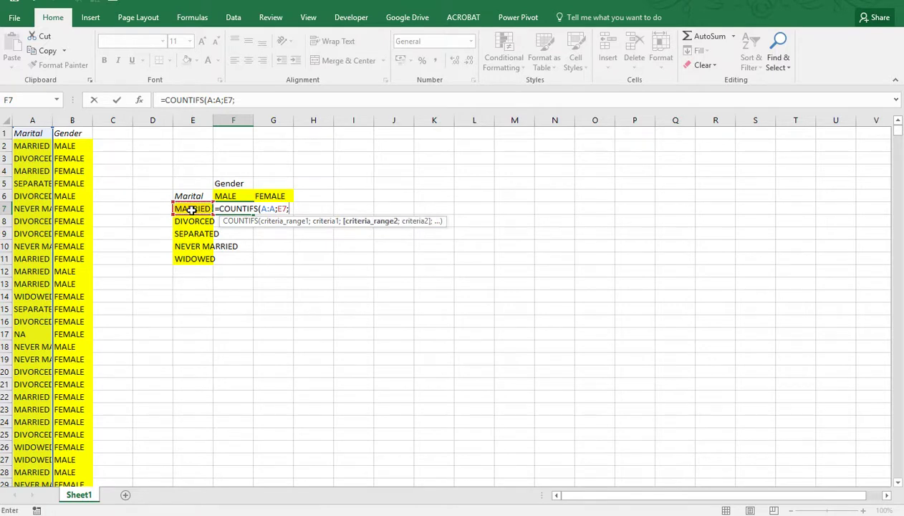
left_click(75, 119)
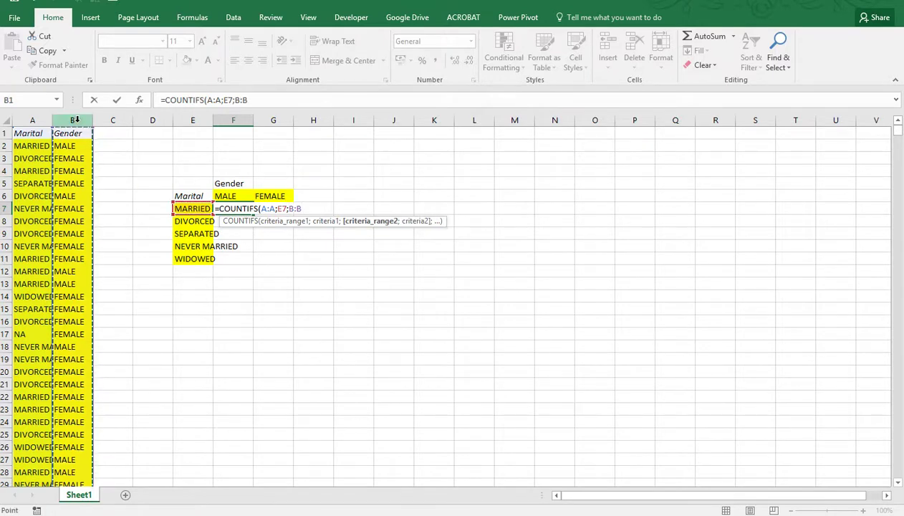
type(";")
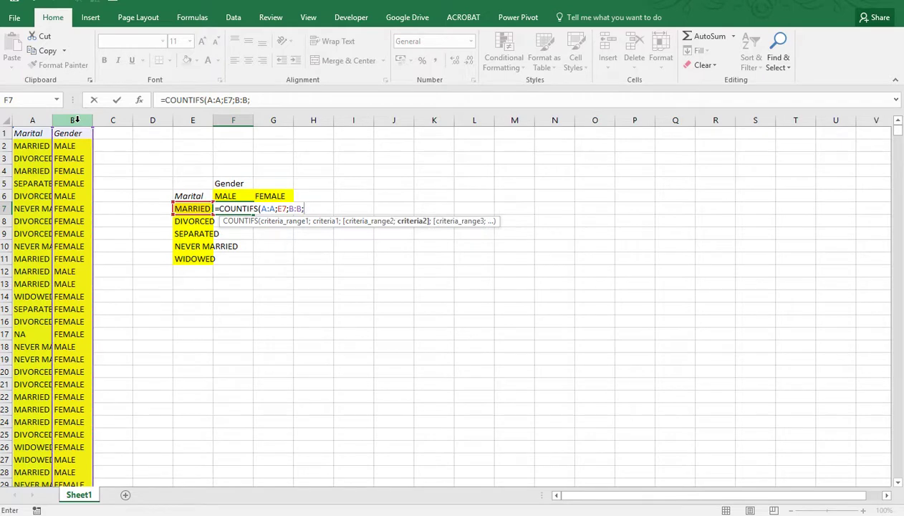
left_click(233, 194)
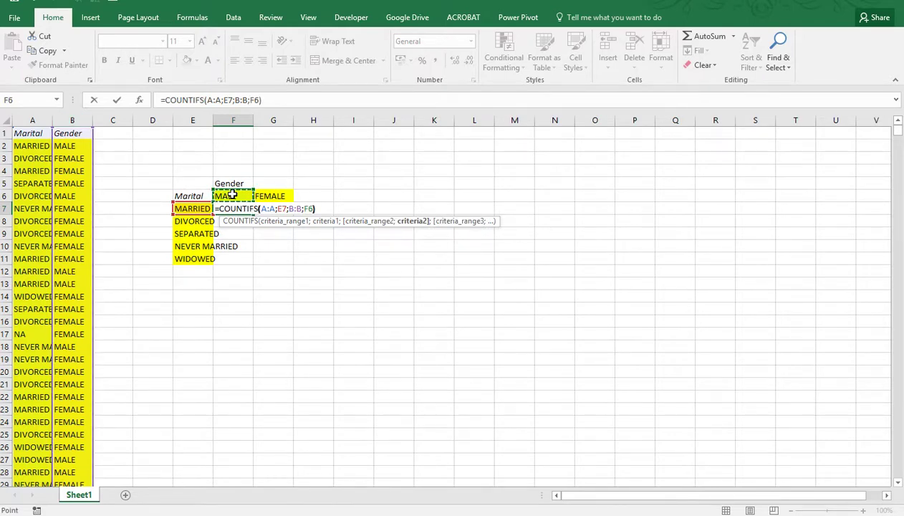
- Anchor the references in F7 so the formula reads =COUNTIFS($A:$A;$E7;$B:$B;F$6), and enter it
left_click(264, 208)
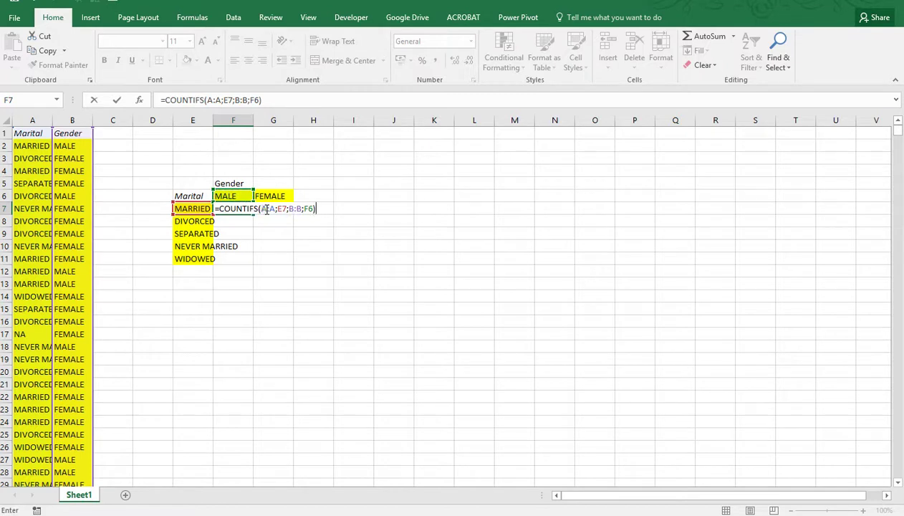
left_click(265, 208)
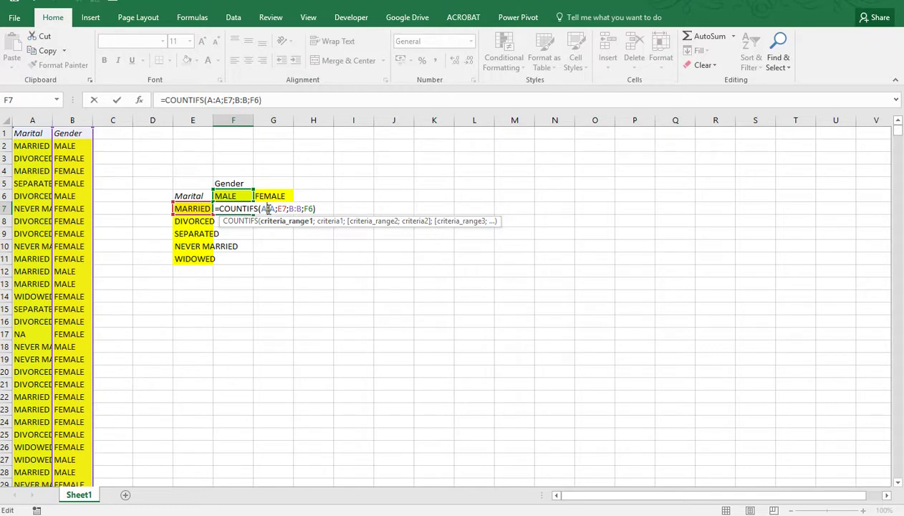
key("F4")
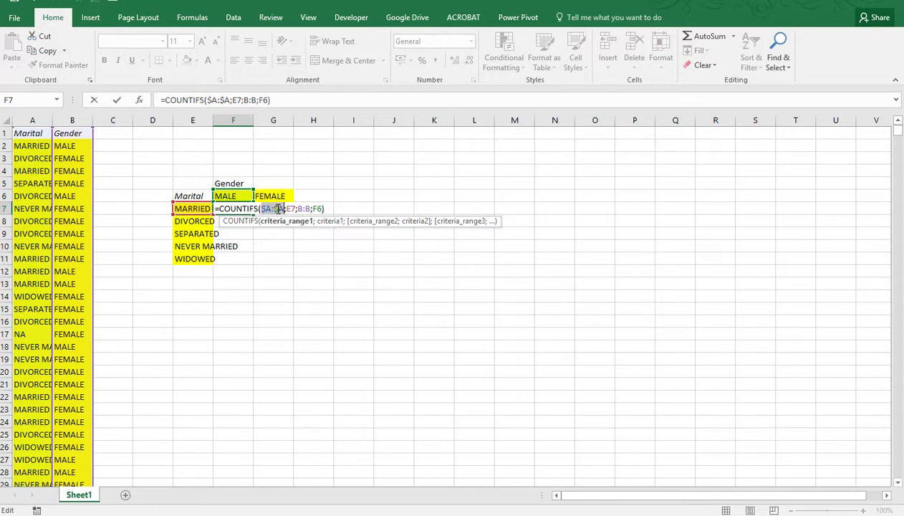
left_click(289, 209)
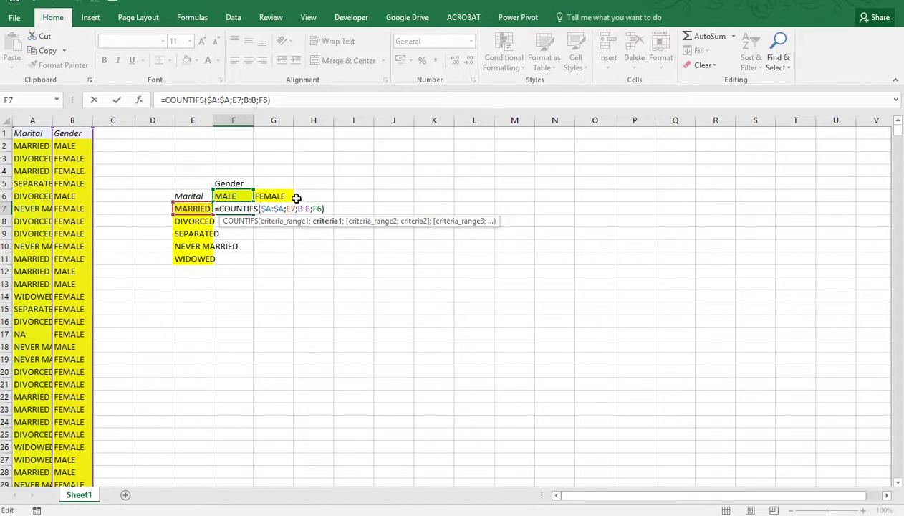
key("F4")
key("F4")
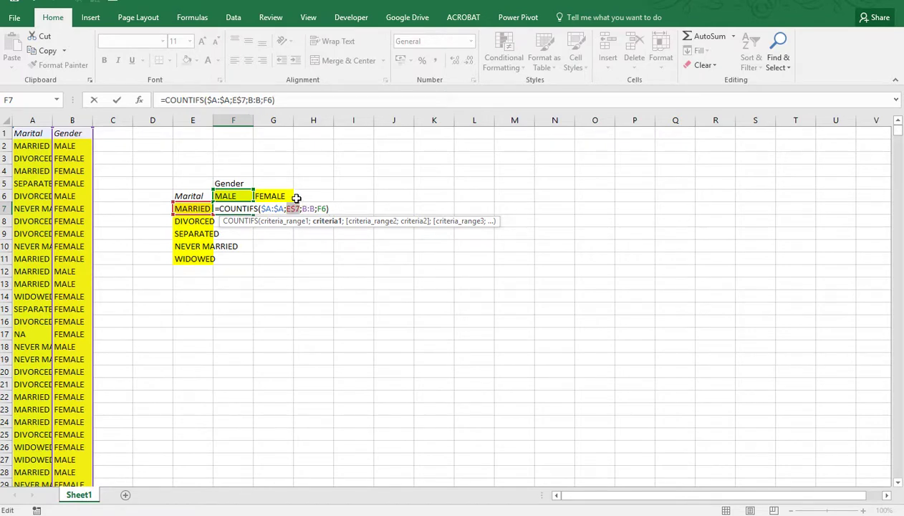
left_click(301, 208)
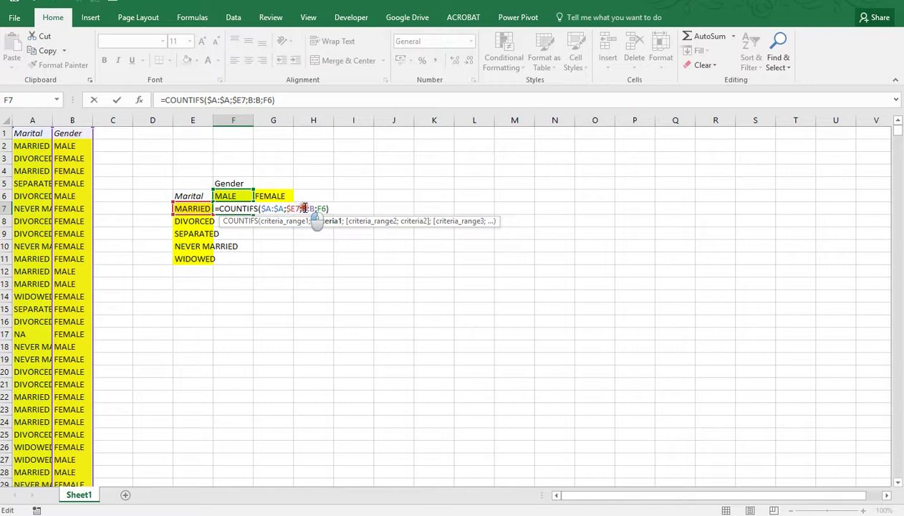
key("F4")
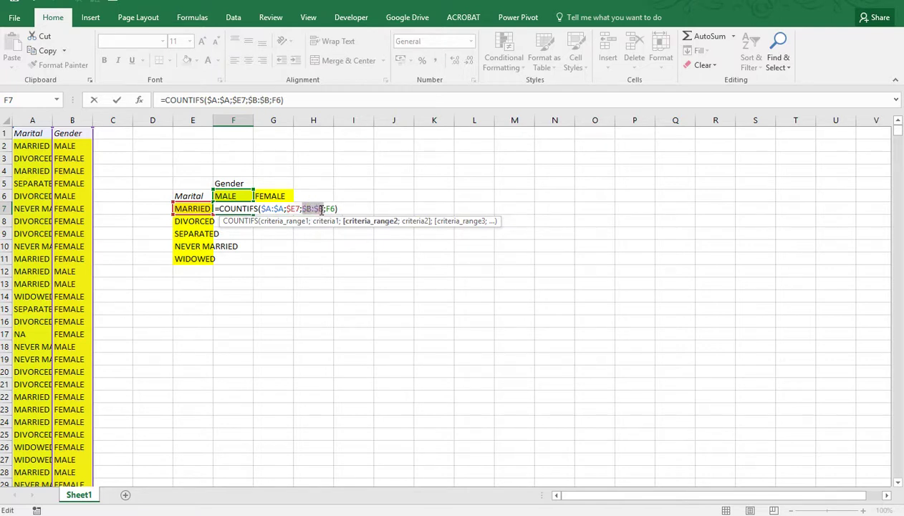
left_click(329, 208)
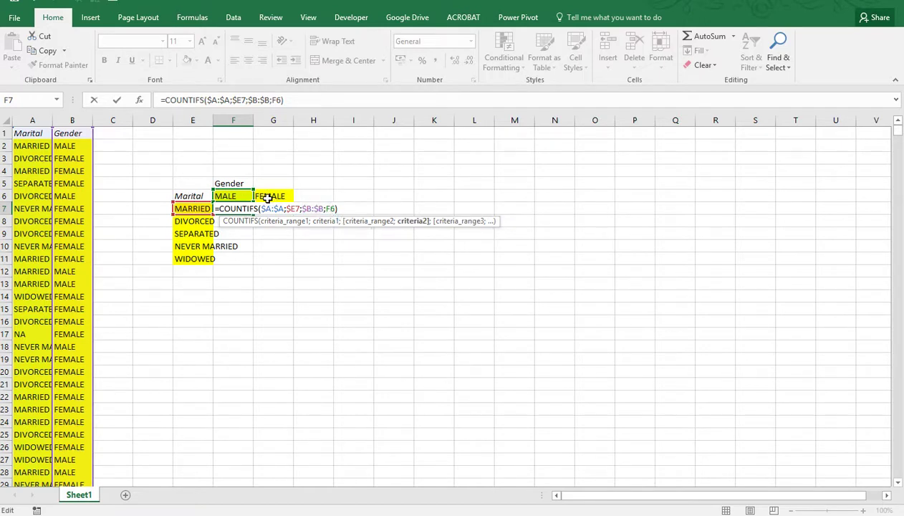
key("F4")
key("F4")
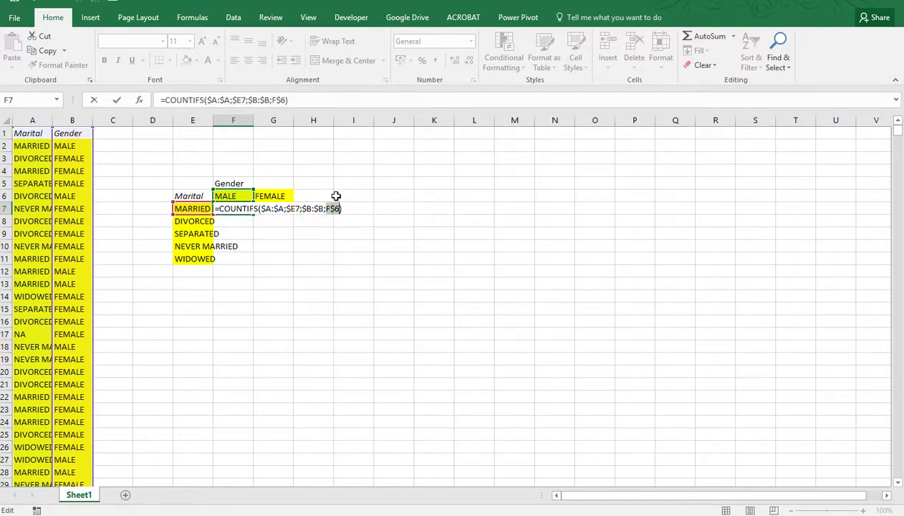
key("ctrl+Return")
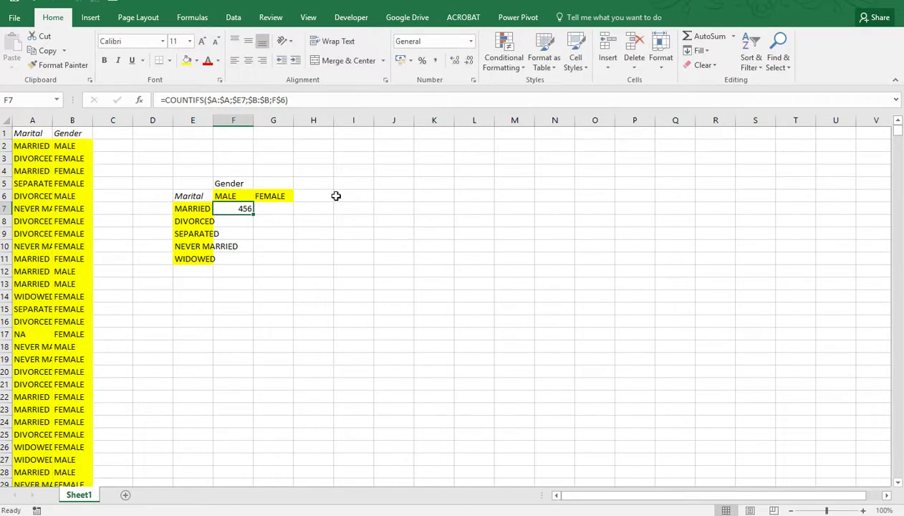
- Copy the COUNTIFS formula from F7 into the whole range F7:G11
right_click(243, 208)
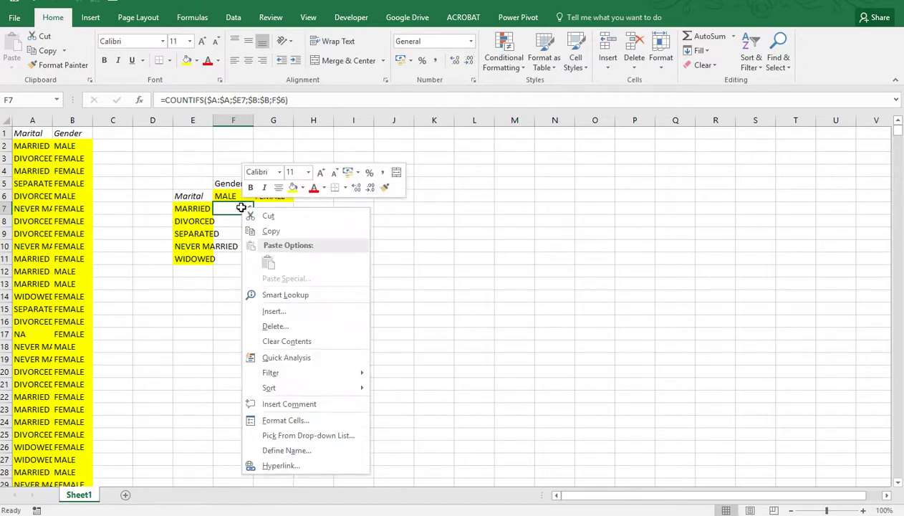
left_click(279, 228)
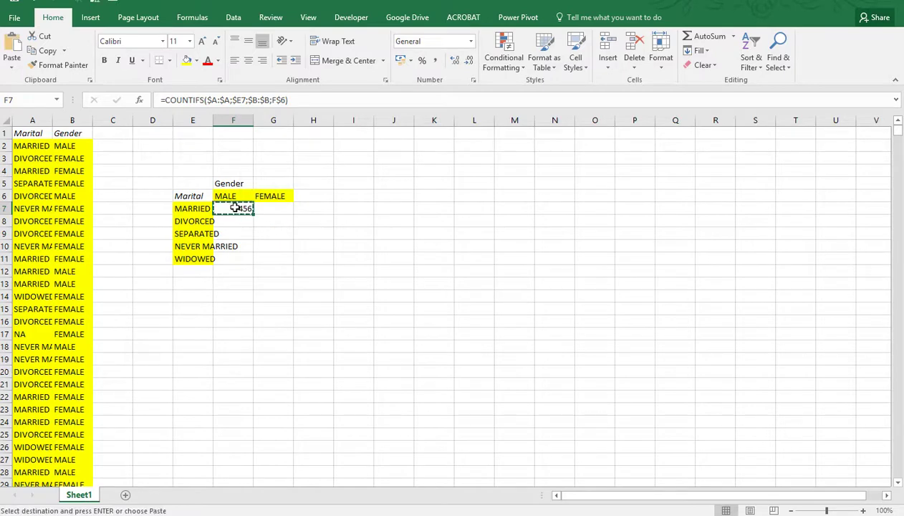
left_click_drag(238, 208, 265, 258)
right_click(264, 257)
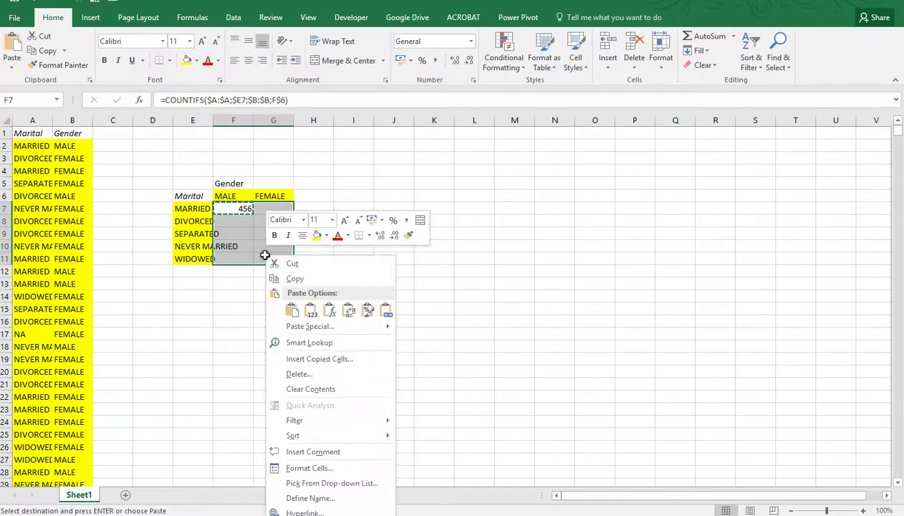
left_click(291, 311)
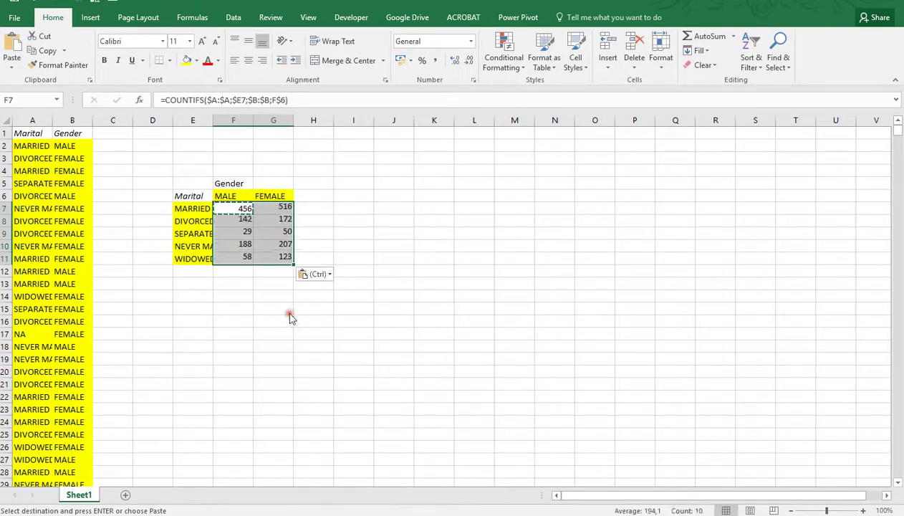
left_click(274, 246)
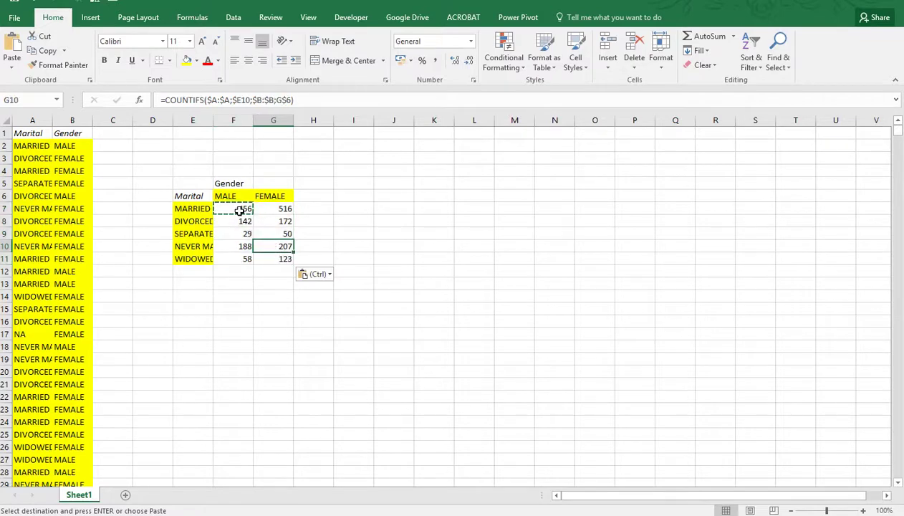
- Label the table "Observed" in cell E5, above the Marital header
left_click(187, 185)
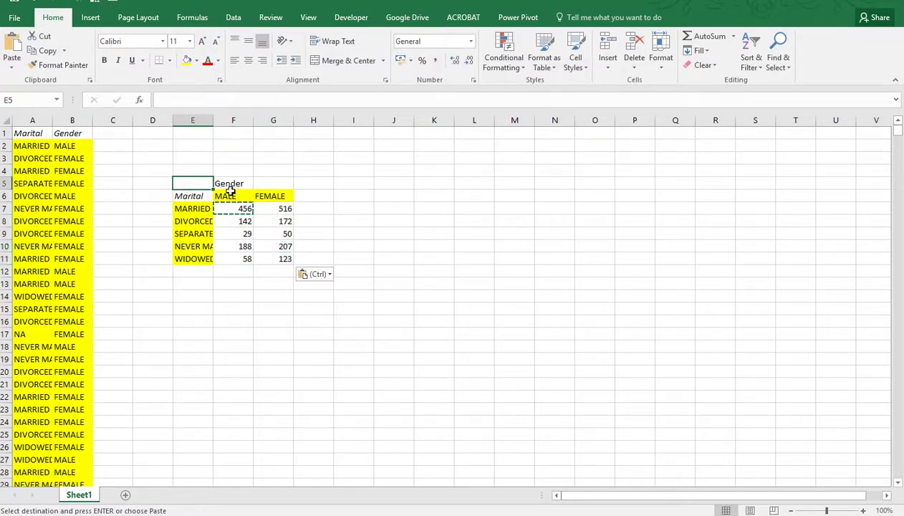
type("Observe")
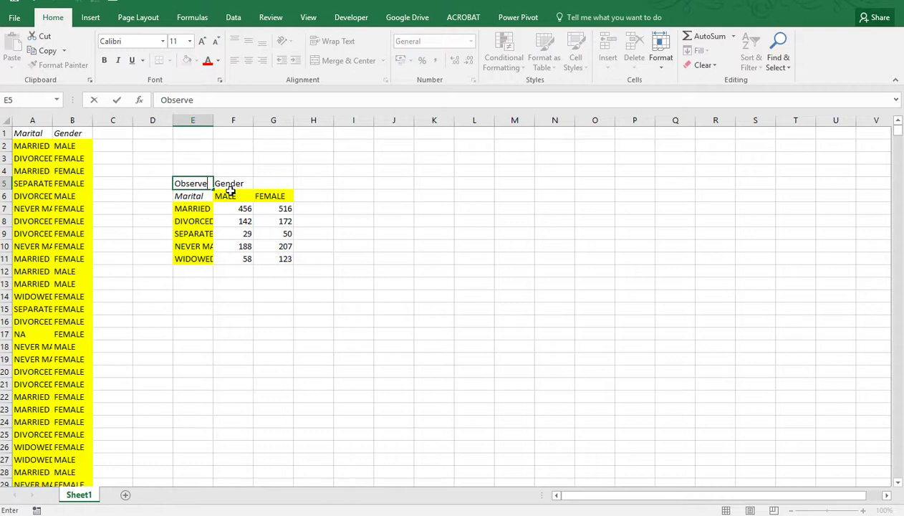
type("d")
key("Return")
- Enter the label "Total" in H6 beside FEMALE and in E12 below WIDOWED
left_click(301, 198)
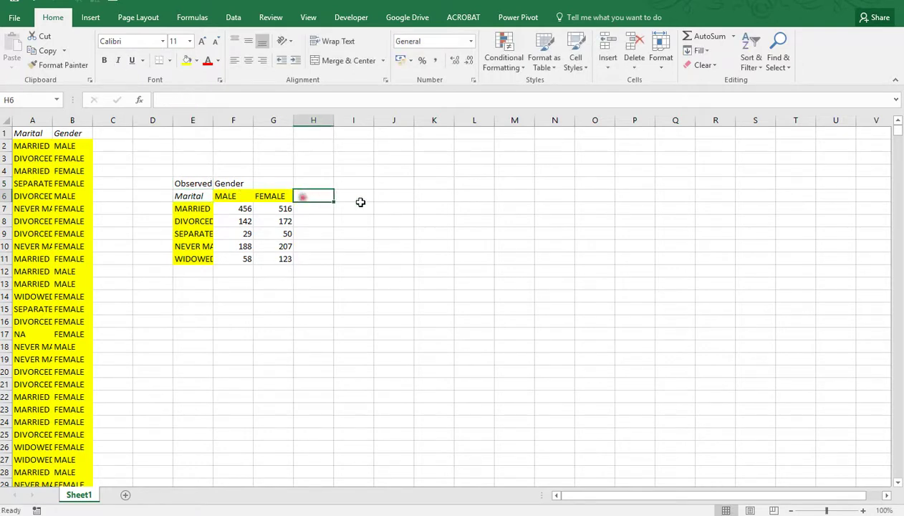
type("Total")
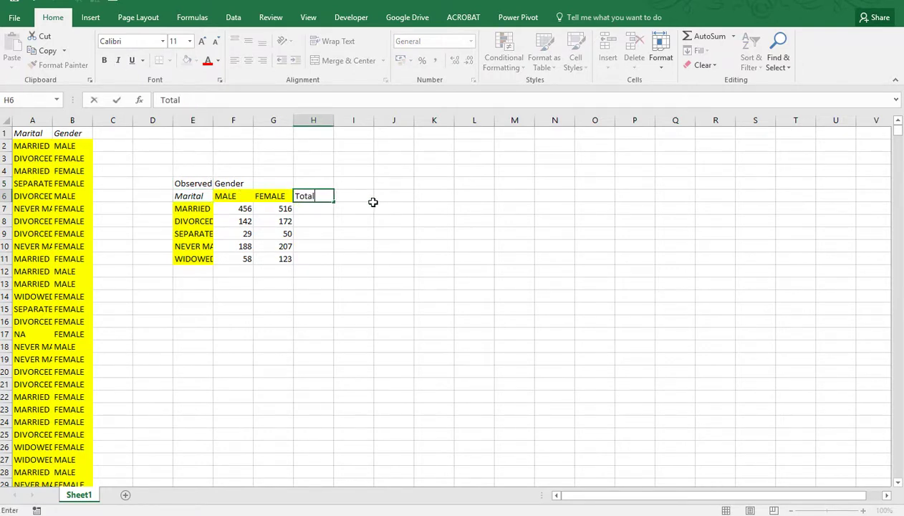
key("Return")
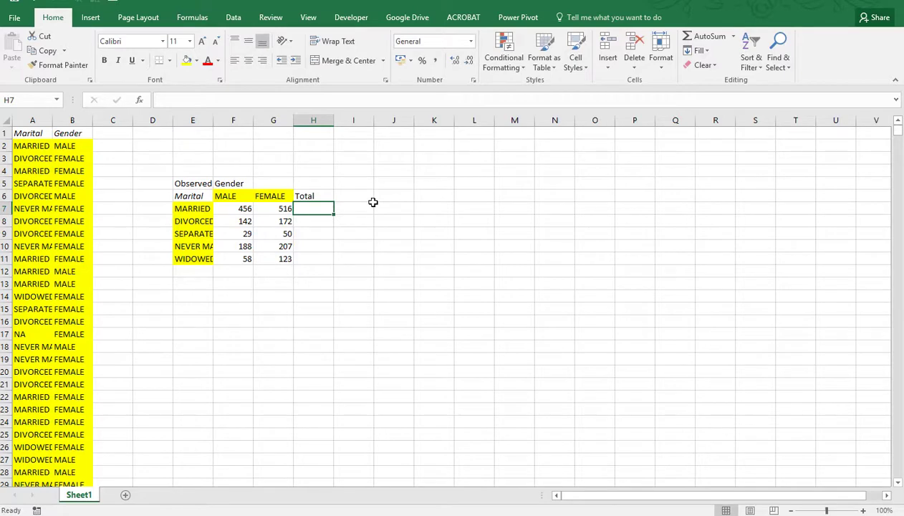
left_click(195, 272)
type("T")
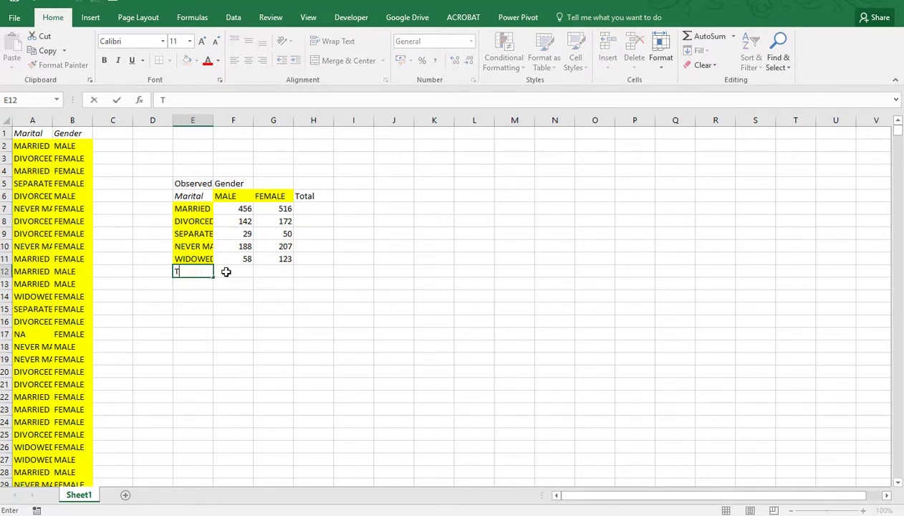
type("otal")
key("Return")
key("Up")
key("F4")
- Replace the formula in F12 with =SUM(F7:F11) to total the MALE column
left_click(226, 271)
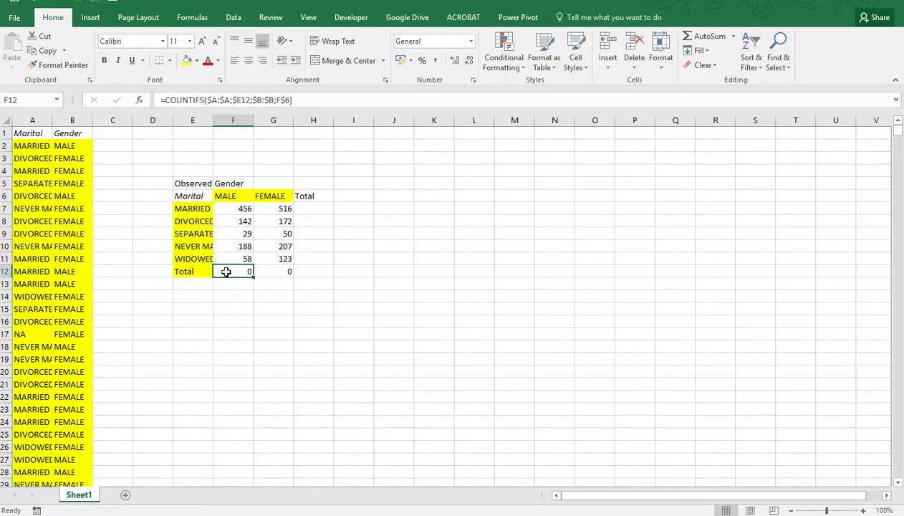
key("alt+equal")
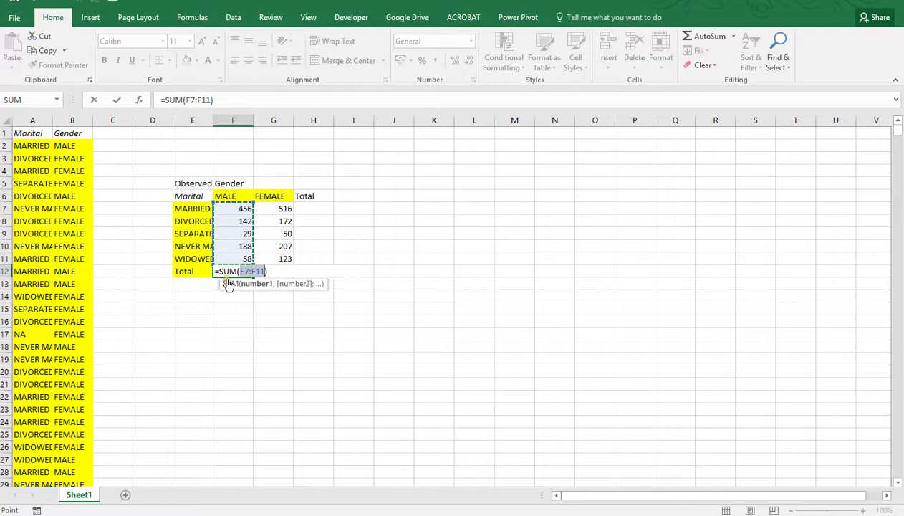
key("Return")
key("Up")
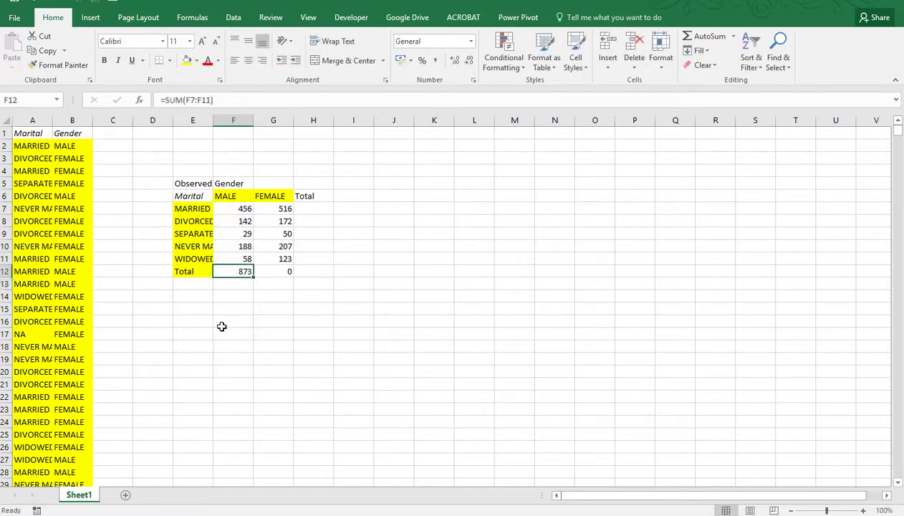
- Copy the MALE column total formula from F12 into G12 to total the FEMALE column
key("ctrl+c")
key("Right")
key("ctrl+v")
- Total the MARRIED row in H7 with =SUM(F7:G7)
key("Right")
key("Up")
key("Up")
key("Up")
key("Up")
key("Up")
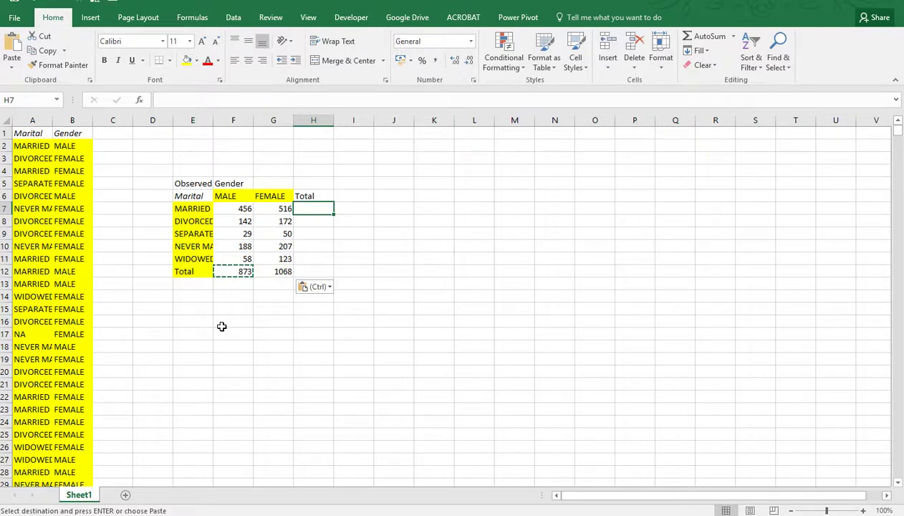
key("alt+equal")
key("Return")
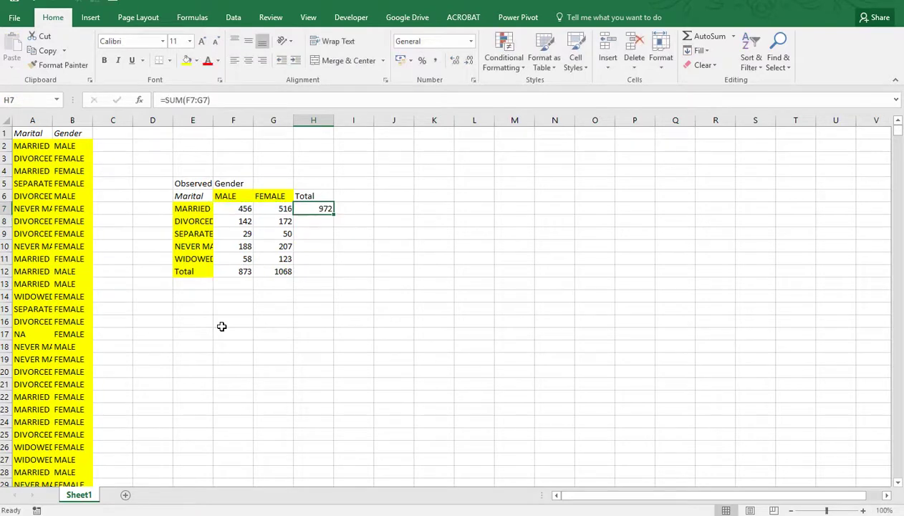
- Copy the row total formula from H7 down through H12
key("ctrl+c")
key("shift+Down")
key("shift+Down")
key("shift+Down")
key("shift+Down")
key("shift+Down")
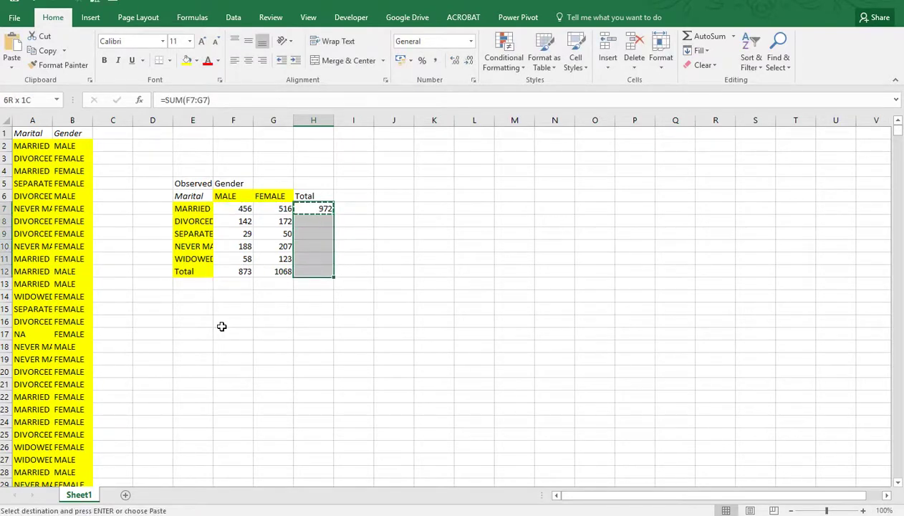
key("ctrl+v")
- Label a second table "Percentage" in cell E14, below the observed table
key("Down")
key("Down")
key("Down")
key("Down")
key("Down")
key("Down")
key("Down")
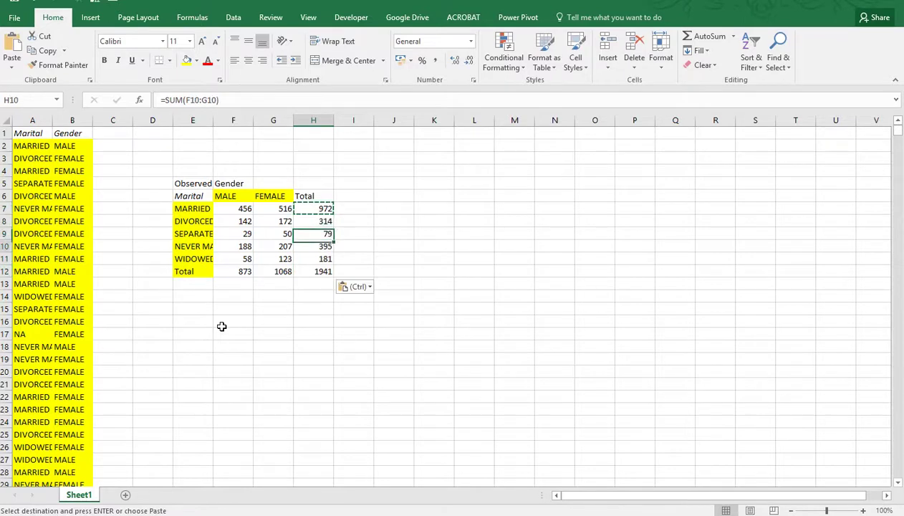
key("Left")
key("Left")
key("Left")
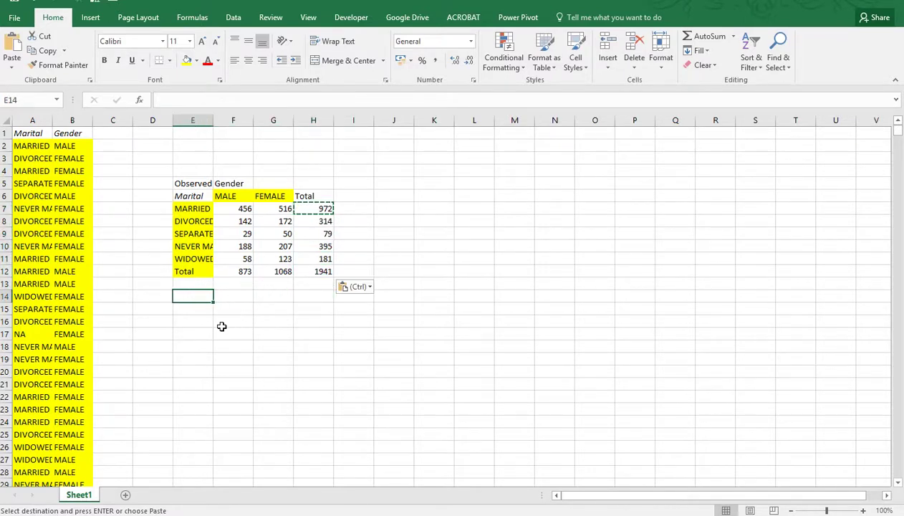
key("Escape")
type("Perc")
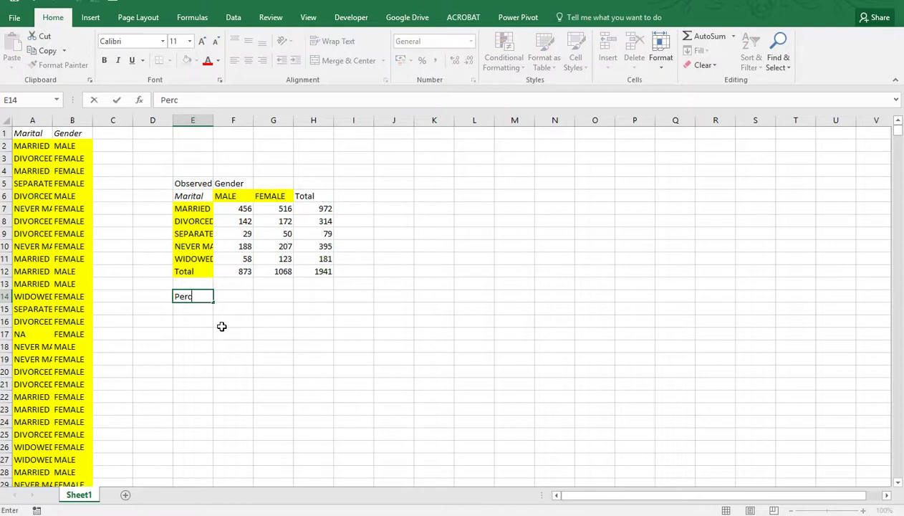
type("entage")
key("Return")
key("Up")
key("F4")
- Link F14 to the MALE header with =F6 and copy the reference into G14 for FEMALE
key("Right")
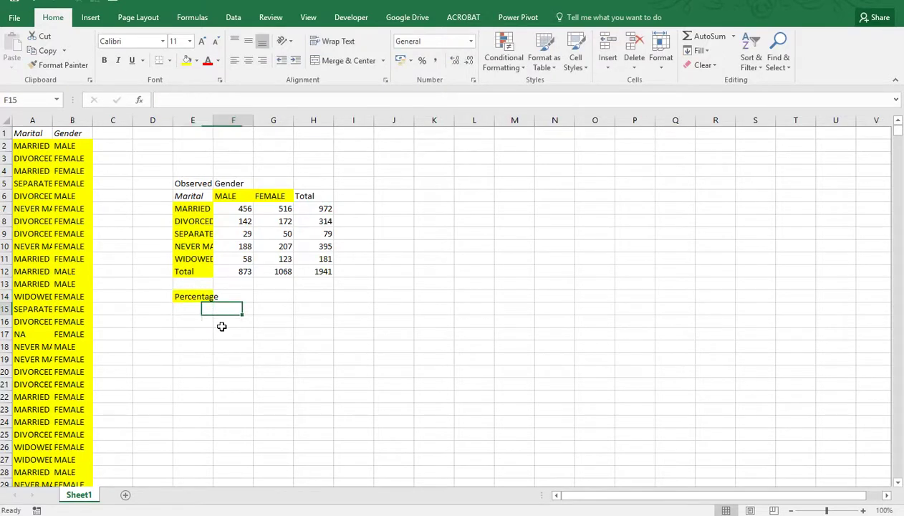
type("=")
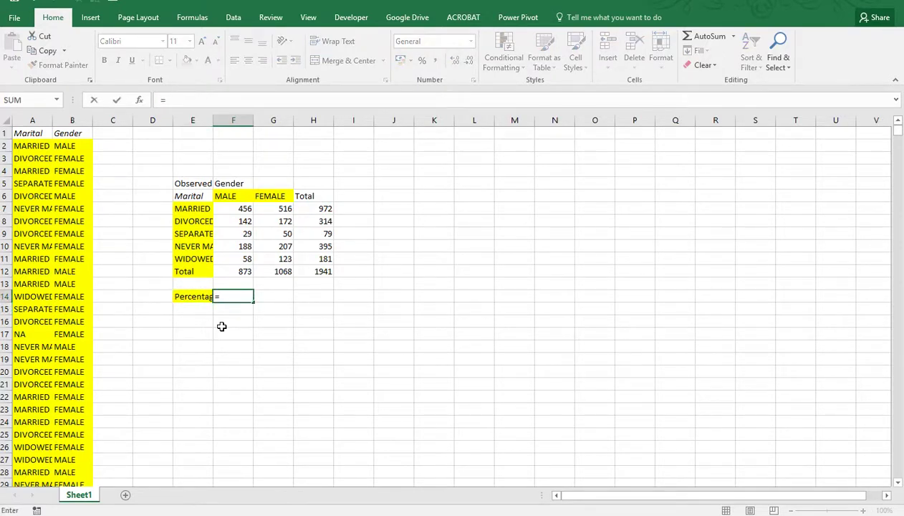
left_click(237, 196)
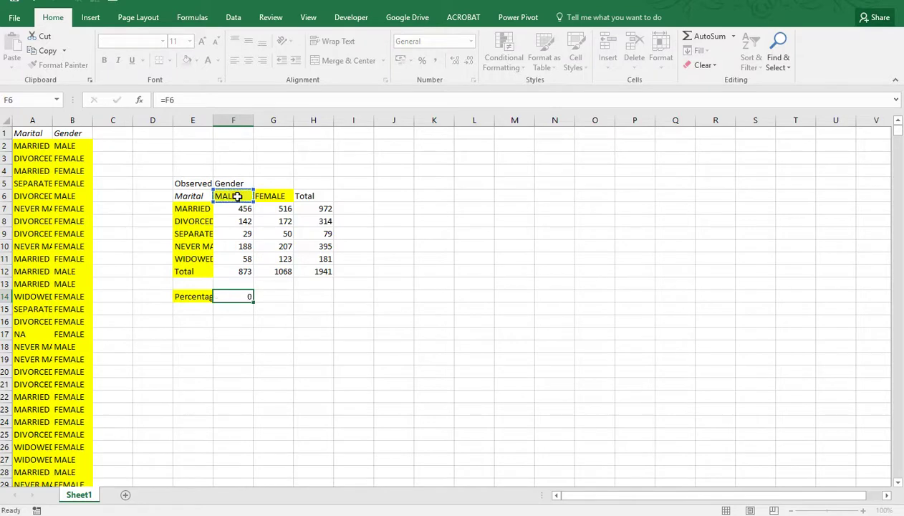
key("Return")
key("Up")
key("ctrl+c")
key("Right")
key("ctrl+v")
- Paste the copied header reference into E15:E20 to bring in the marital status labels and Total
key("Down")
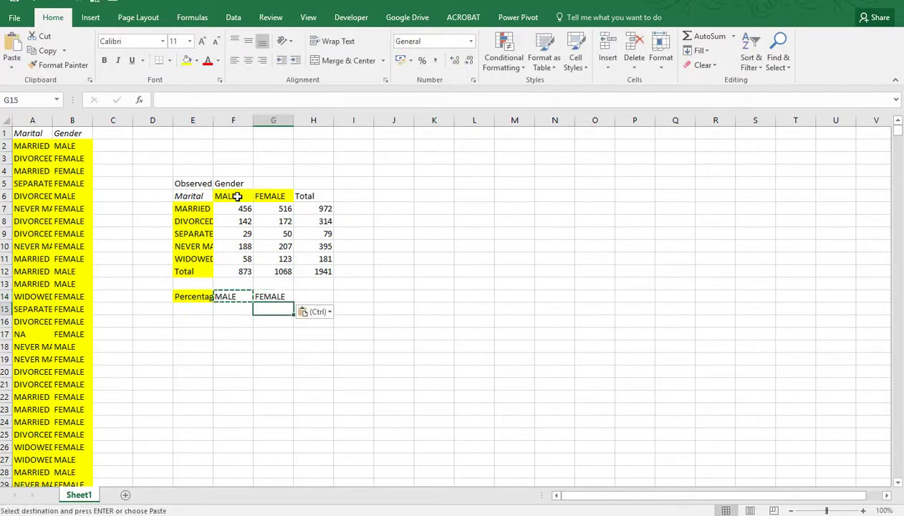
key("Left")
key("Left")
key("shift+Down")
key("shift+Down")
key("shift+Down")
key("shift+Down")
key("shift+Down")
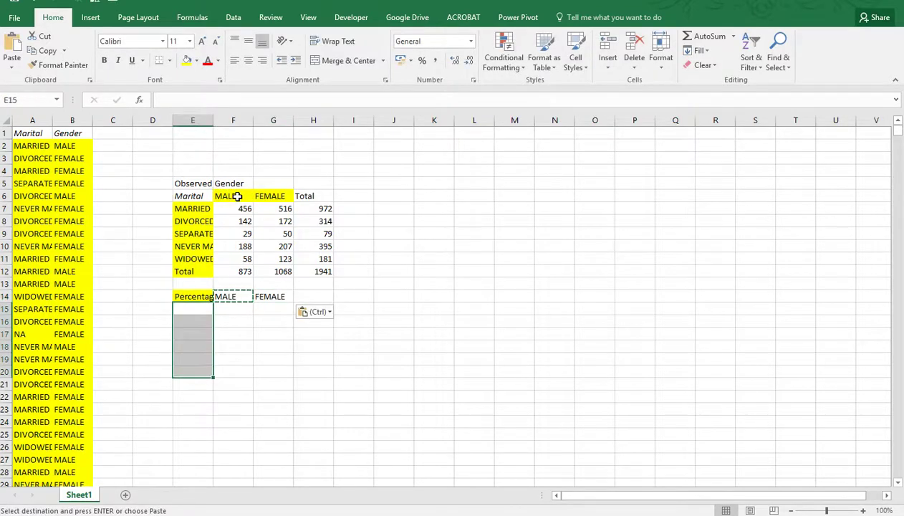
key("ctrl+v")
- Paste the copied header reference into H14 to add the Total column heading
key("Down")
key("Down")
key("Down")
key("Down")
key("Down")
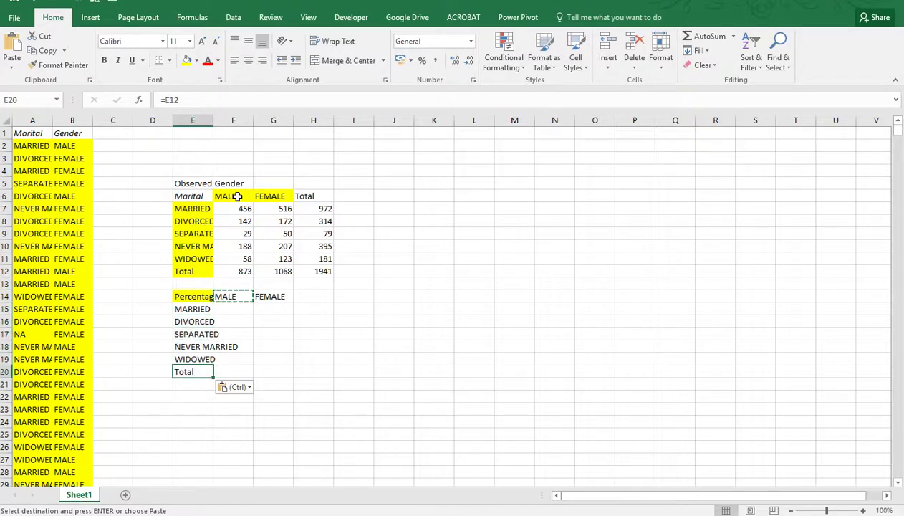
key("Right")
key("Right")
key("Up")
key("Up")
key("Up")
key("Up")
key("Right")
key("Up")
key("Up")
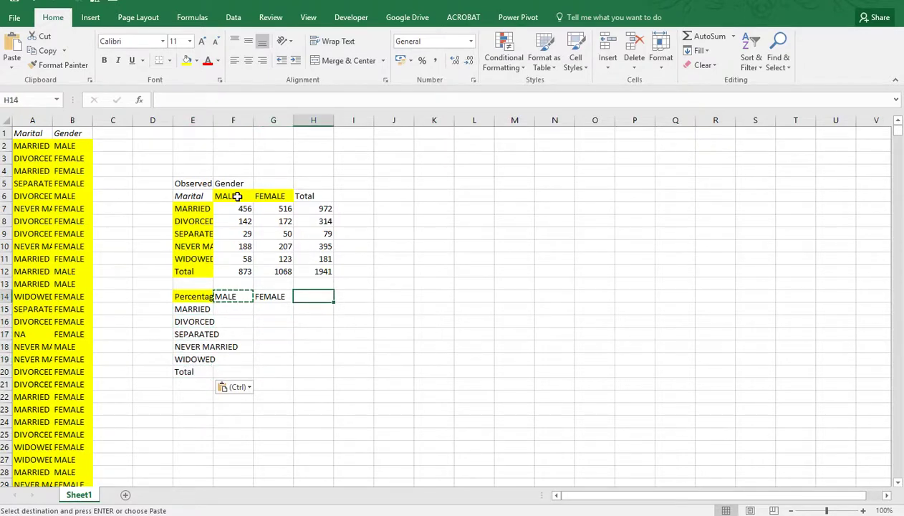
key("ctrl+v")
- Enter =F7/$H$12 in F15 to compute the married male share of the grand total
key("Down")
key("Left")
key("Left")
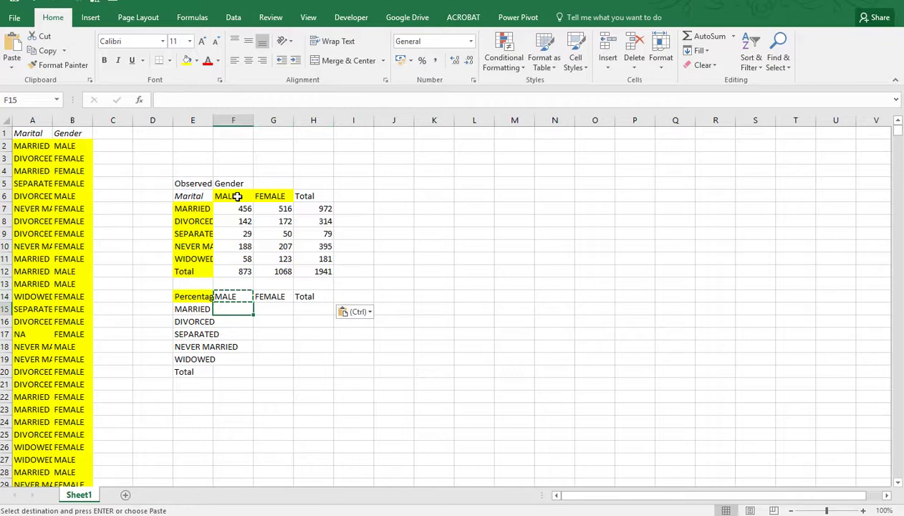
type("=")
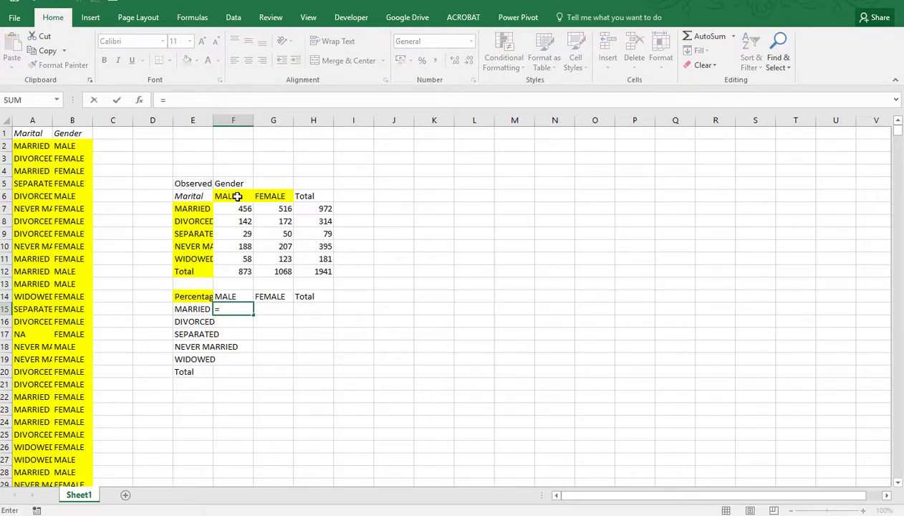
left_click(229, 209)
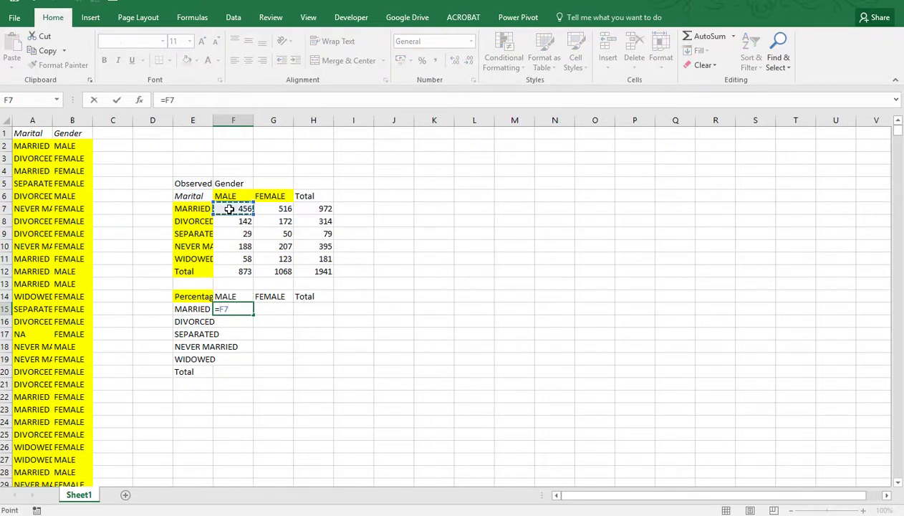
type("/")
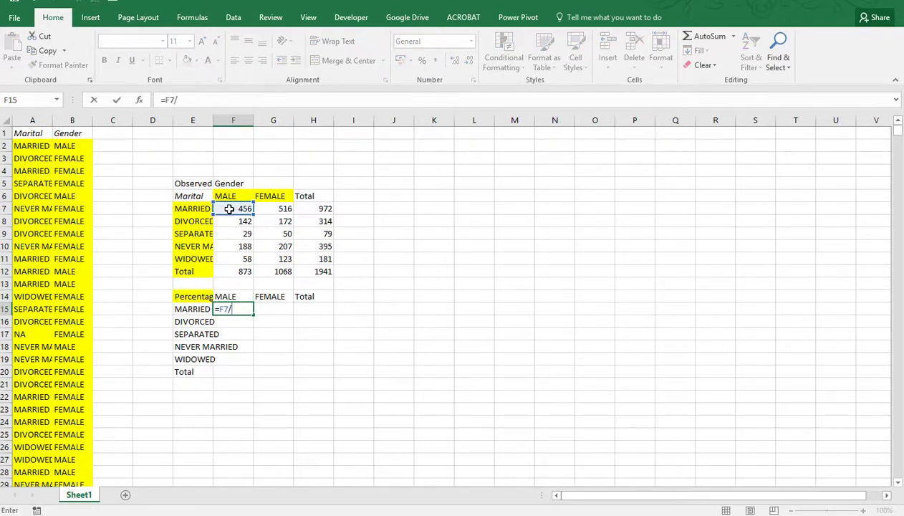
left_click(316, 272)
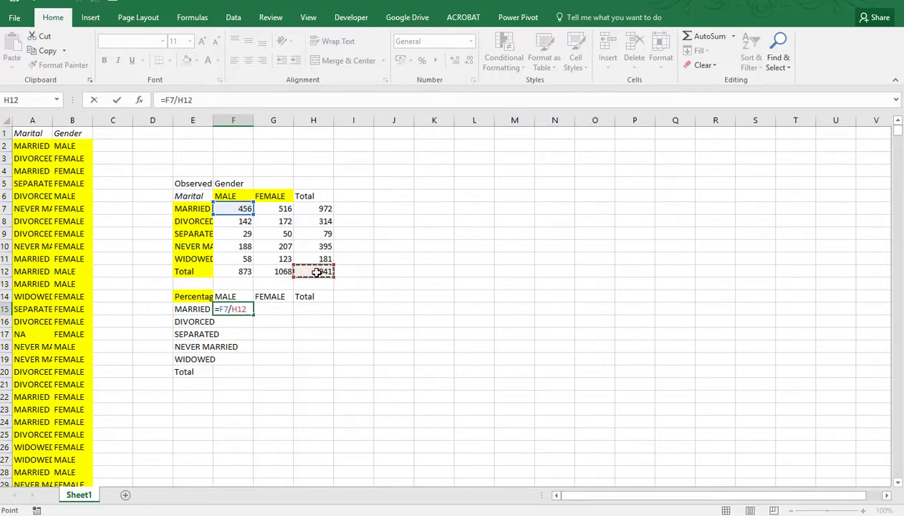
key("F4")
key("Return")
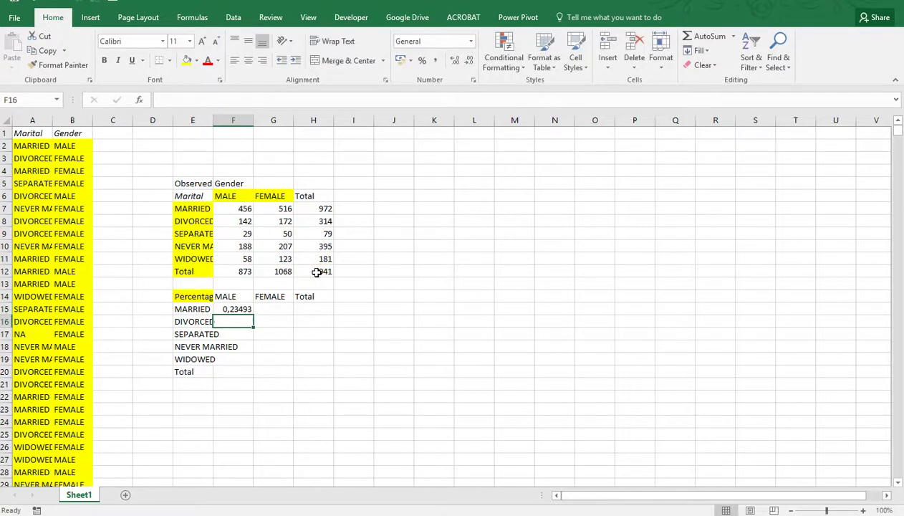
- Copy the formula from F15 across F15:H20 and format the range as percentages
key("Up")
key("ctrl+c")
key("shift+Right")
key("shift+Right")
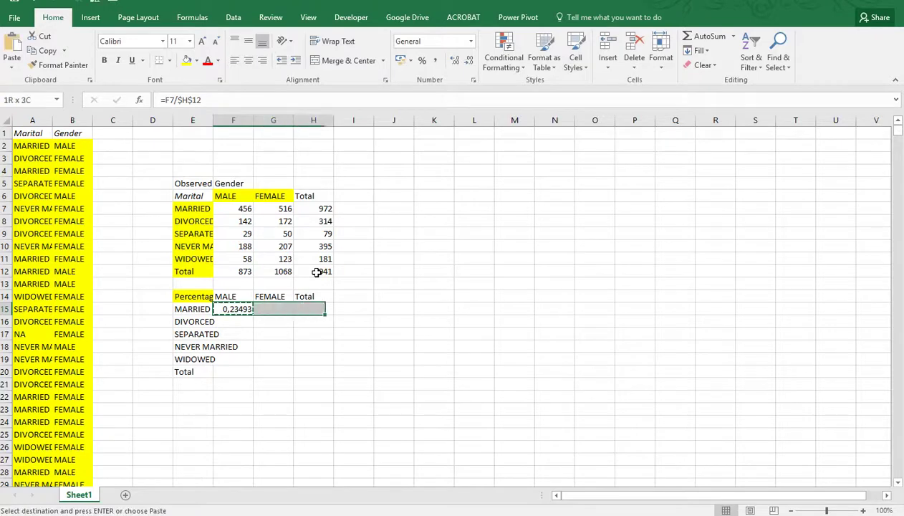
key("shift+Down")
key("shift+Down")
key("shift+Down")
key("shift+Down")
key("ctrl+v")
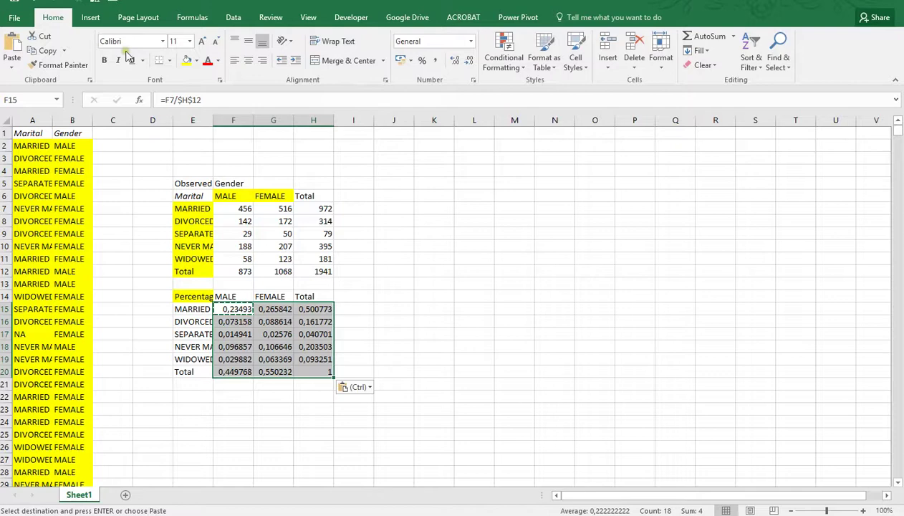
left_click(422, 60)
- Label a third table "Row total perc." in cell E22, below the percentage table
left_click(191, 398)
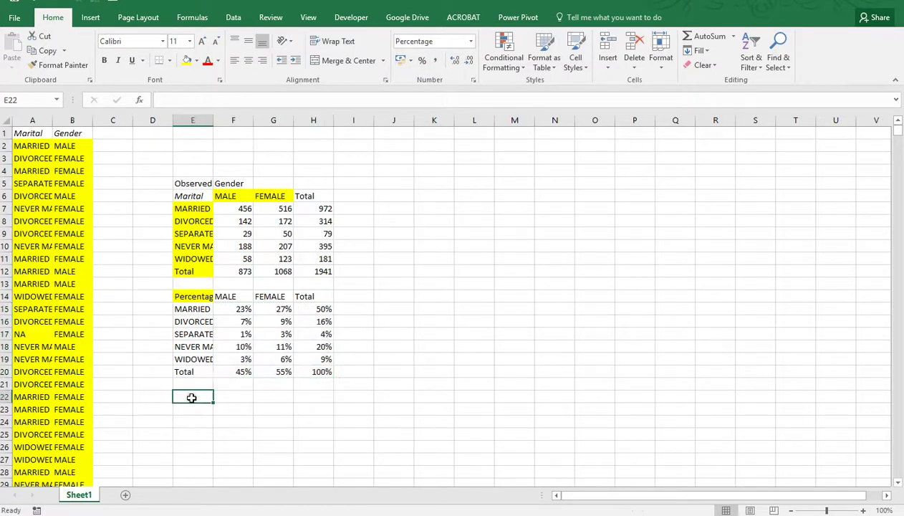
type("Row total")
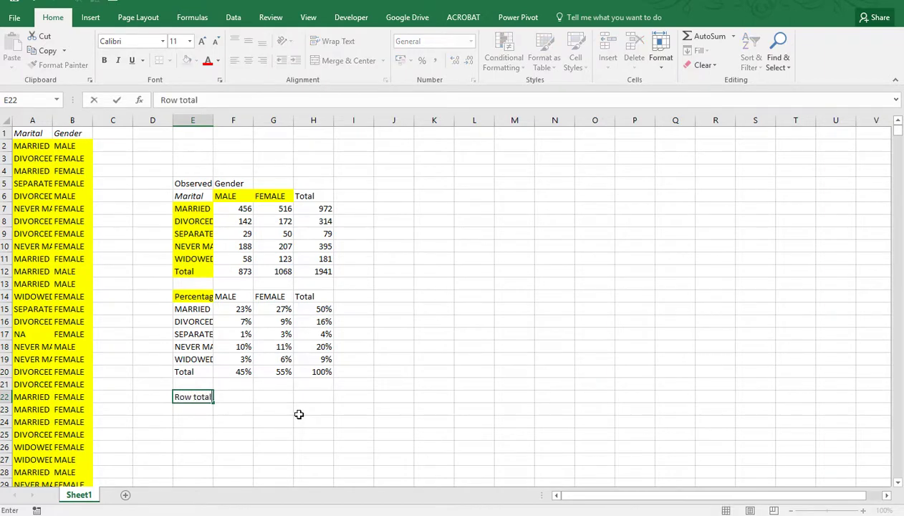
type(" perc.")
key("Return")
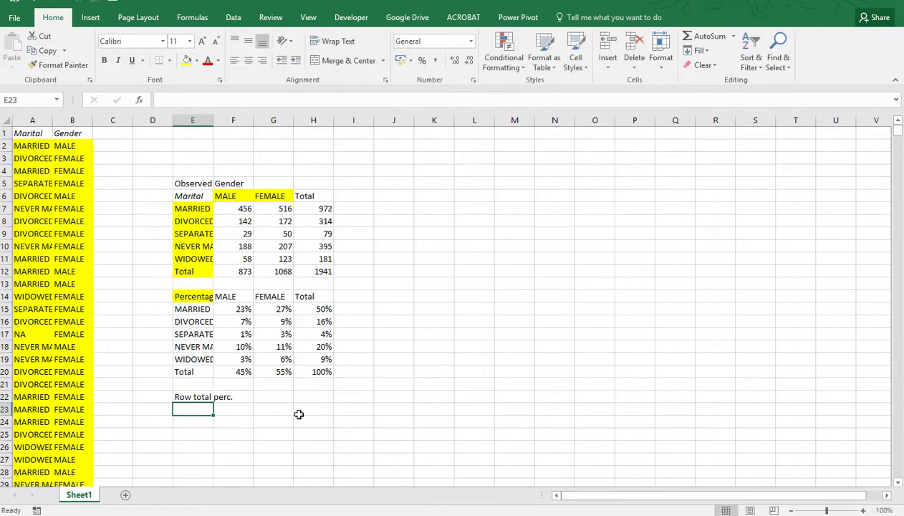
- Link F22 to the MALE header with =F6 and copy the reference into G22:H22
left_click(243, 399)
type("=")
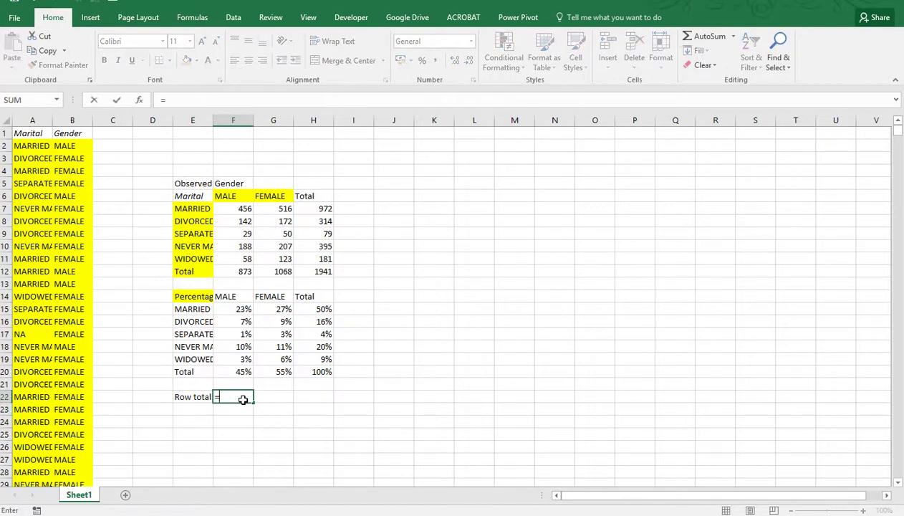
left_click(231, 193)
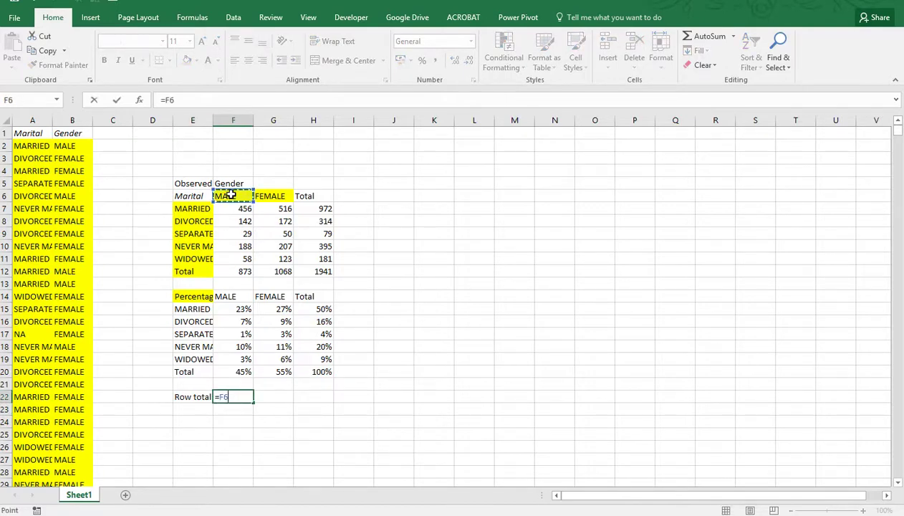
key("ctrl+Return")
key("ctrl+c")
key("Right")
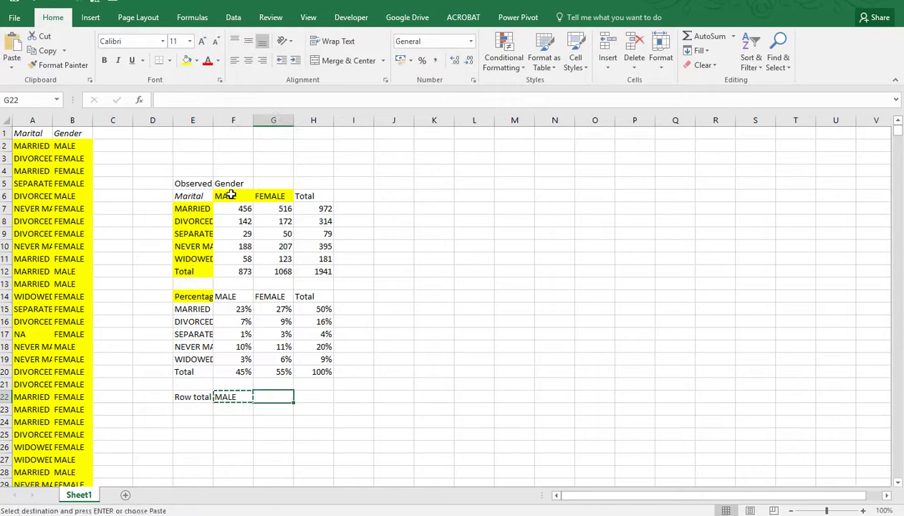
key("shift+Right")
key("ctrl+v")
- Paste the copied header reference into E23:E28 to add the marital status labels and Total
key("Down")
key("Left")
key("Left")
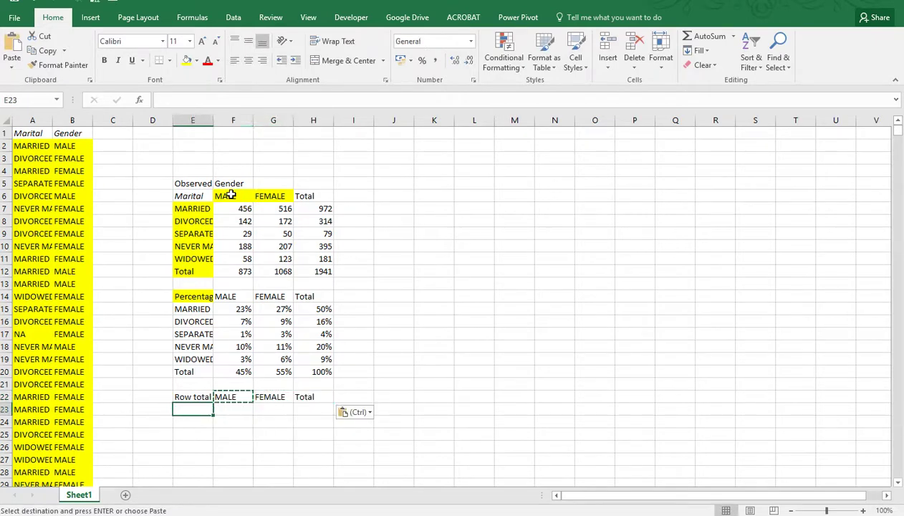
key("shift+Down")
key("shift+Down")
key("shift+Down")
key("shift+Down")
key("ctrl+v")
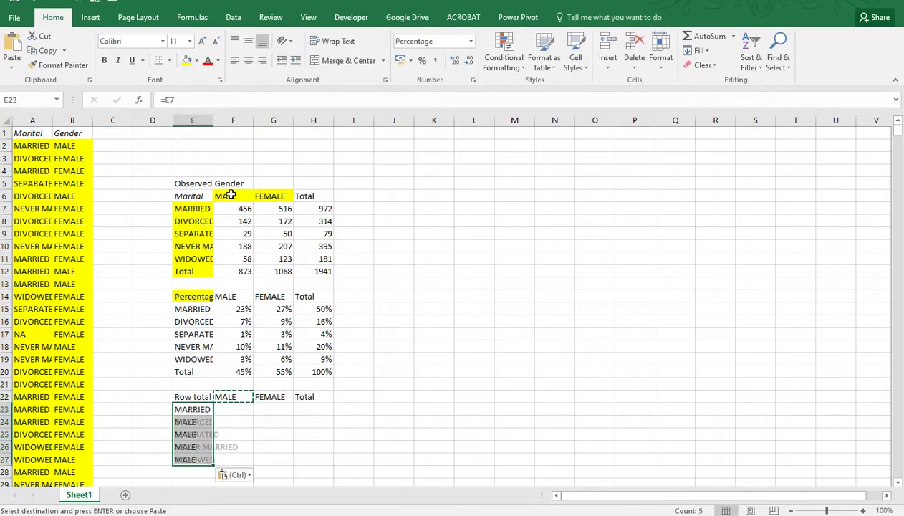
key("ctrl+Down")
key("Down")
key("ctrl+v")
- Enter =F7/$H7 in F23 to compute the male share of the MARRIED row total, locking only the column
key("Right")
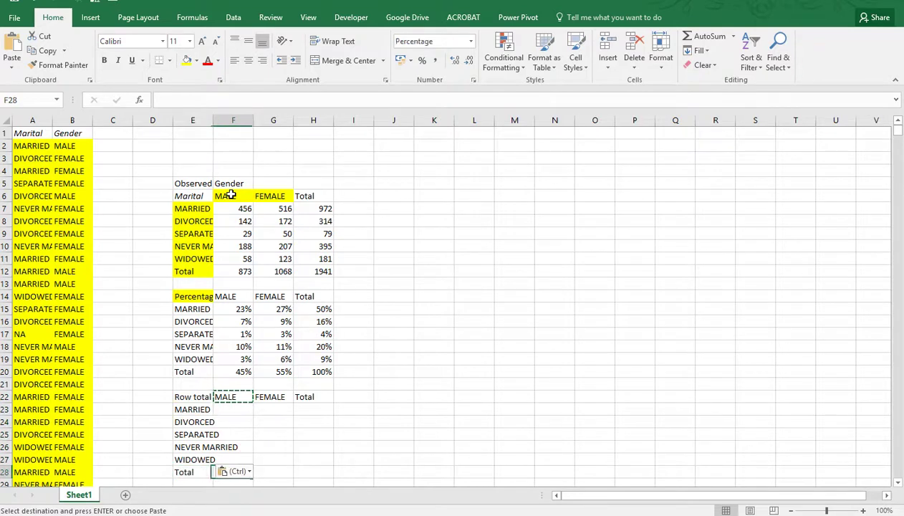
key("Up")
key("Up")
key("Up")
key("Up")
key("Up")
key("Escape")
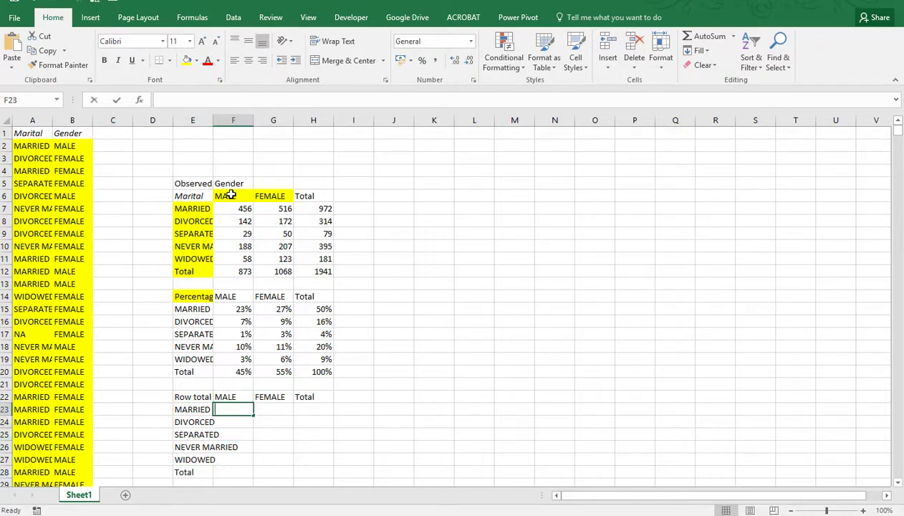
type("=")
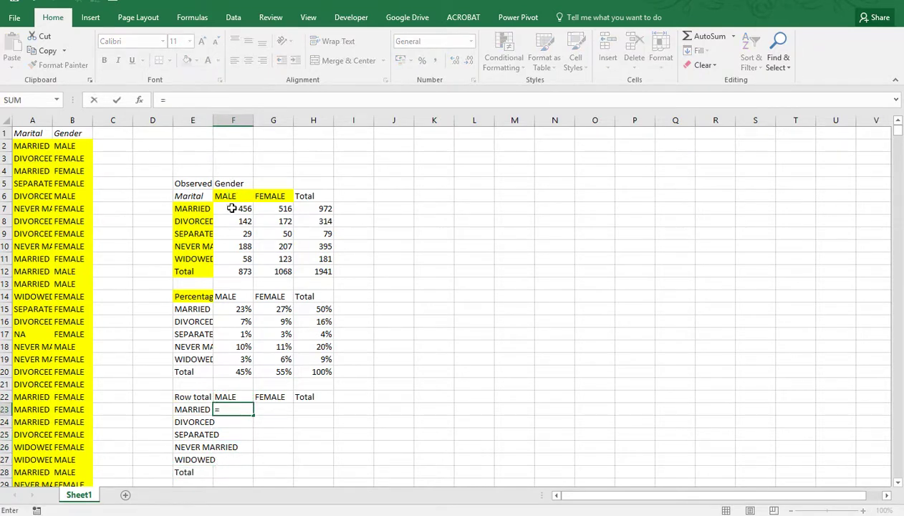
left_click(231, 208)
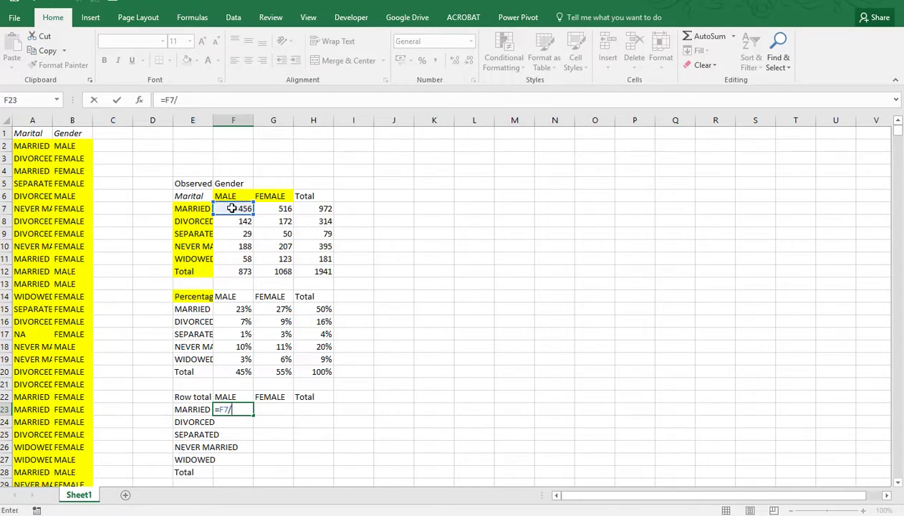
type("/")
left_click(319, 208)
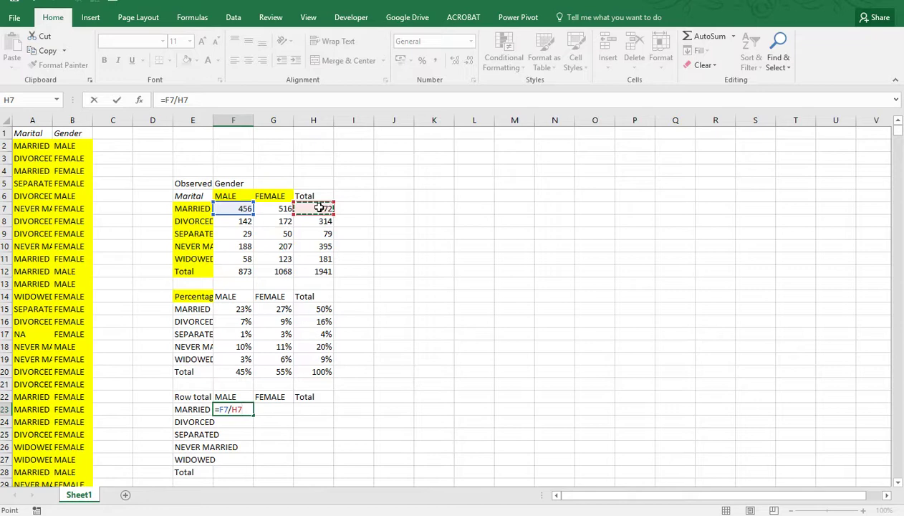
key("F4")
key("F4")
key("ctrl+Return")
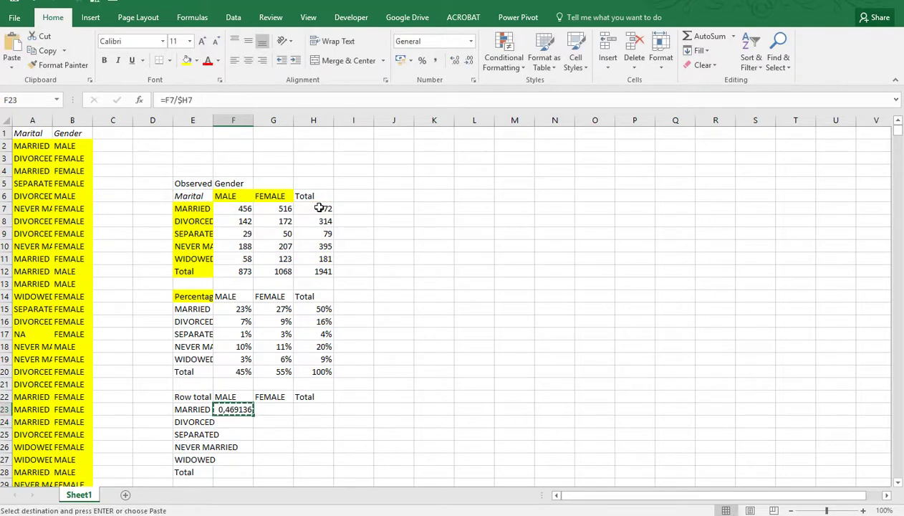
- Copy the row-share formula from F23 across F23:H28 and format the range as percentages
key("shift+Right")
key("shift+Right")
key("shift+Down")
key("shift+Down")
key("shift+Down")
key("shift+Down")
key("shift+Down")
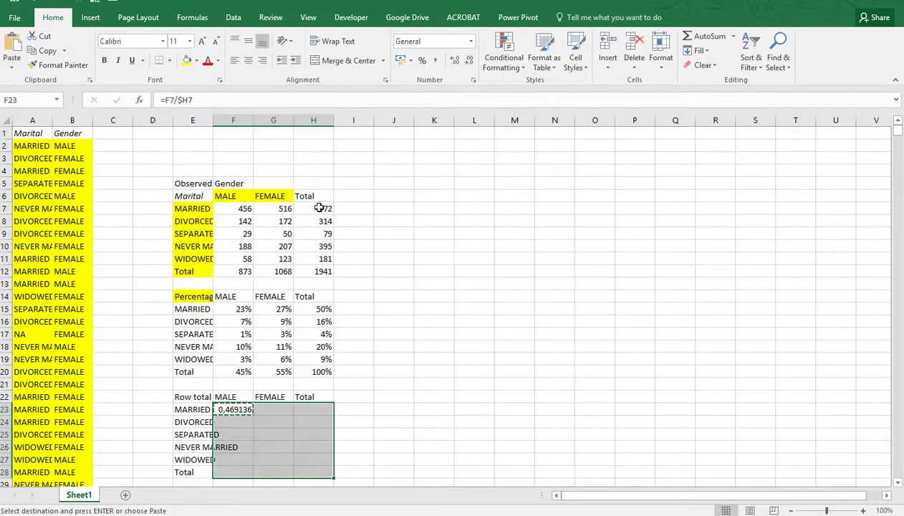
key("ctrl+v")
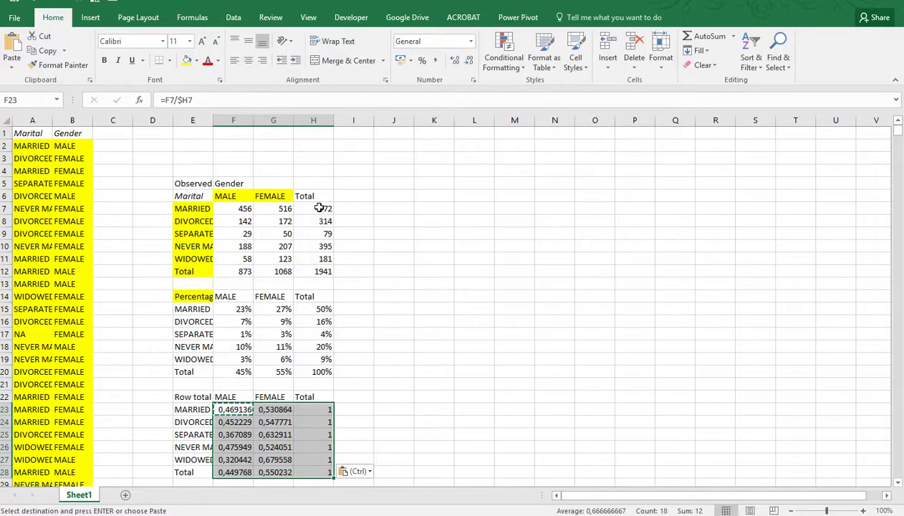
left_click(422, 61)
- Label a fourth table "Column total" in cell E30, below the row total table
scroll(293, 354, "down", 2)
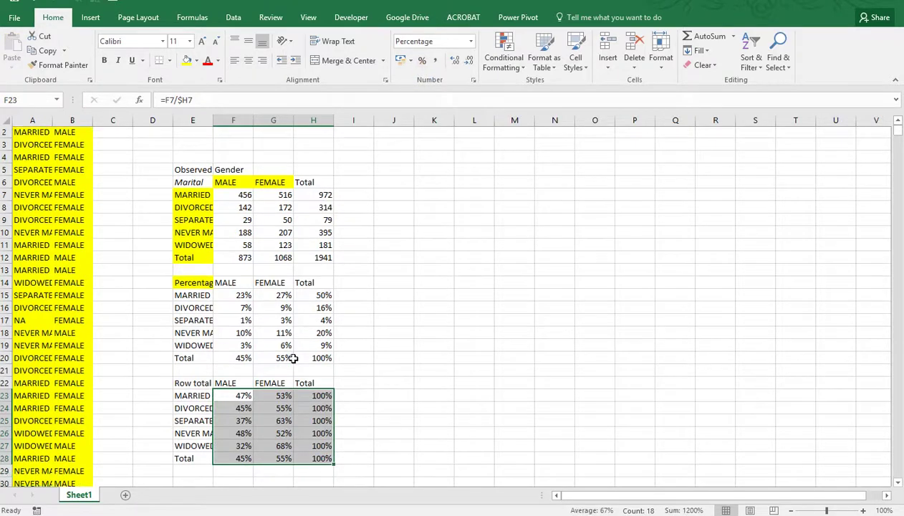
left_click(195, 420)
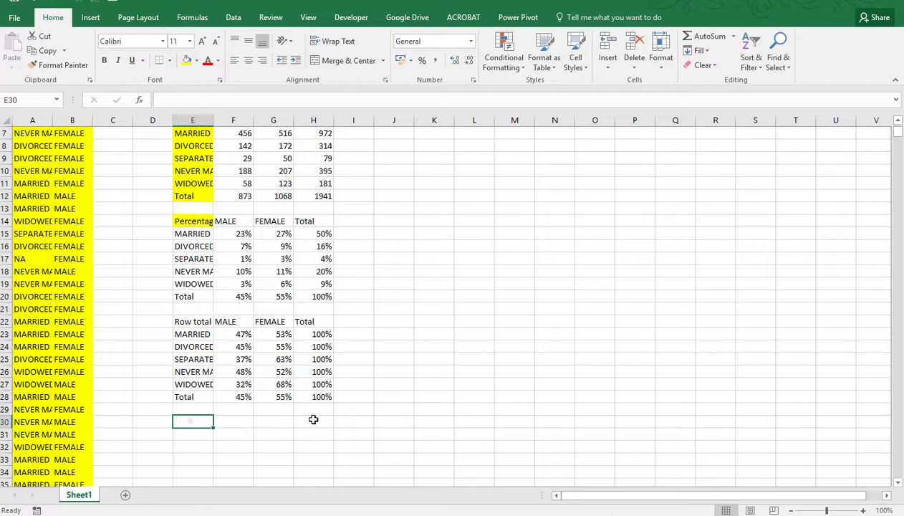
type("Column")
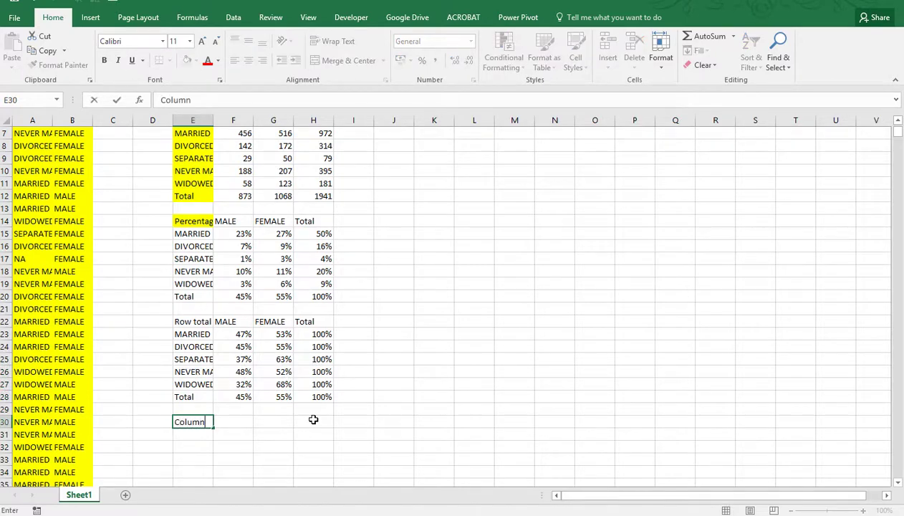
type(" total")
key("Return")
- Link F30 to the MALE header with =F6 and copy the reference into G30:H30
key("Up")
key("Right")
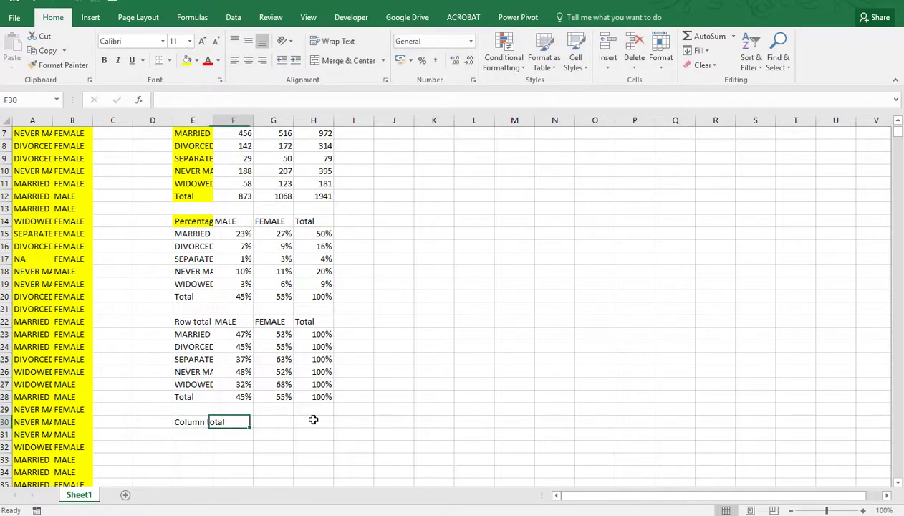
type("=")
scroll(313, 419, "up", 2)
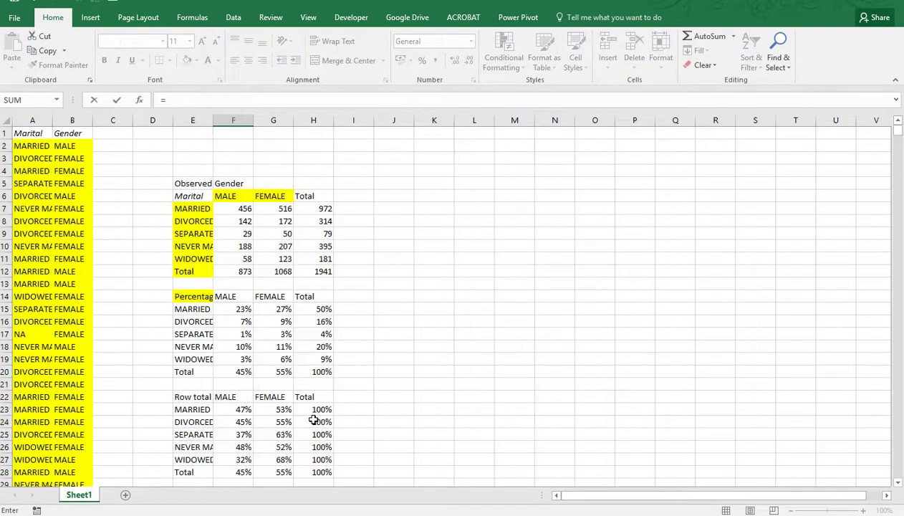
left_click(226, 197)
key("Return")
key("Up")
key("ctrl+c")
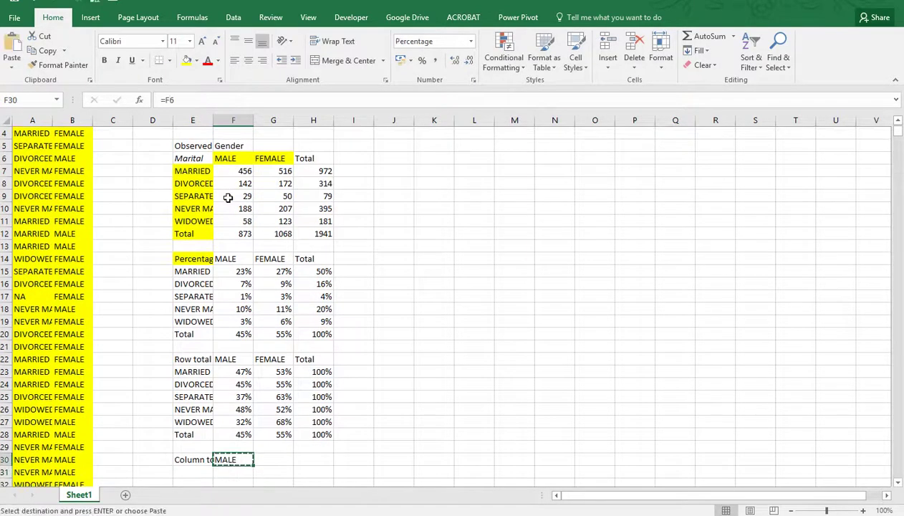
key("shift+Right")
key("shift+Right")
key("ctrl+v")
- Paste the copied header reference into E31:E36 to add the marital status labels and Total
key("Down")
key("Left")
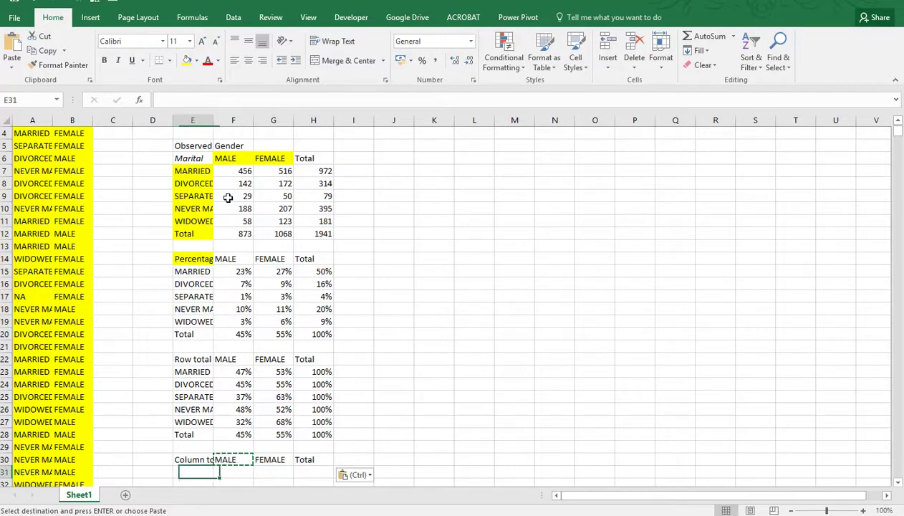
key("shift+Down")
key("shift+Down")
key("shift+Down")
key("shift+Down")
key("shift+Down")
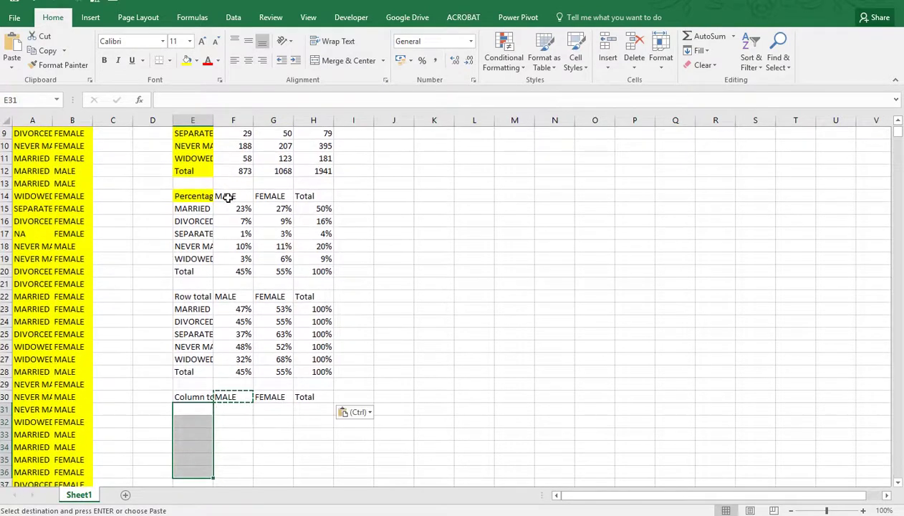
key("ctrl+v")
- Enter =F7/F$12 in F31 to compute the MARRIED share of the male column total, locking only the row
key("Right")
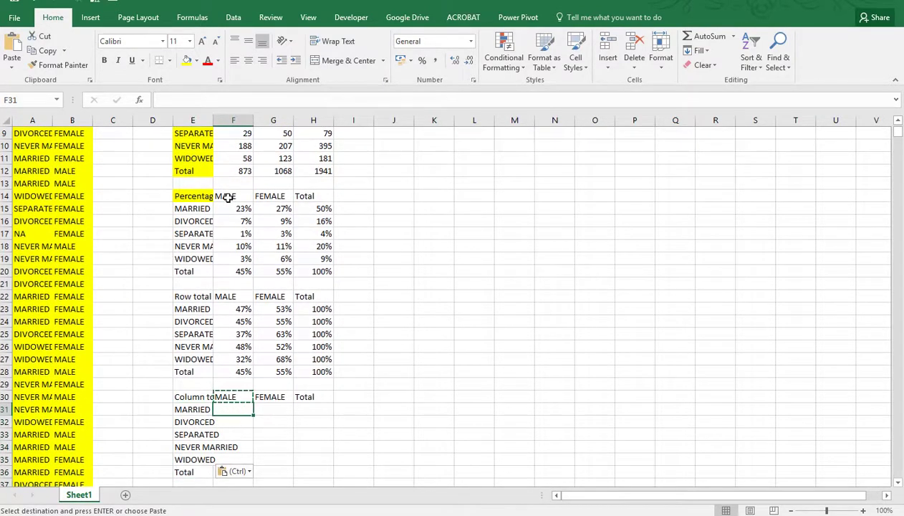
type("=")
scroll(228, 197, "up", 2)
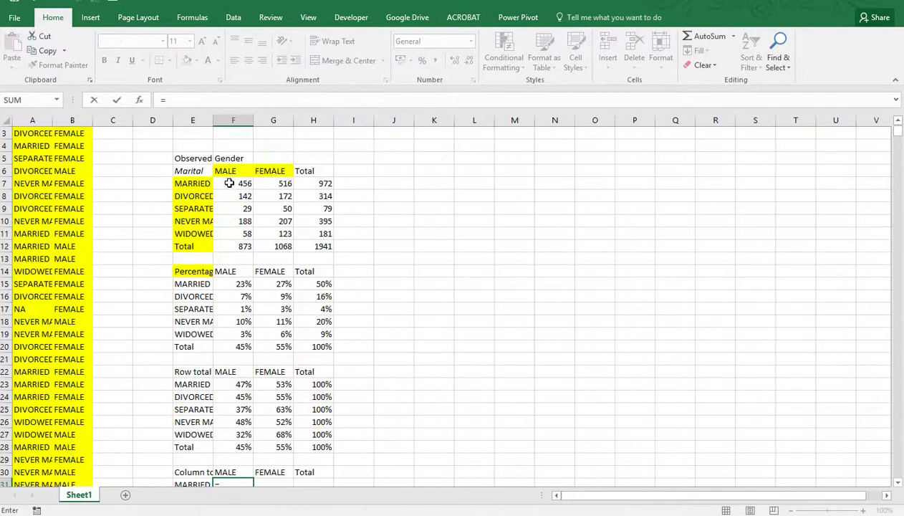
left_click(229, 183)
type("/")
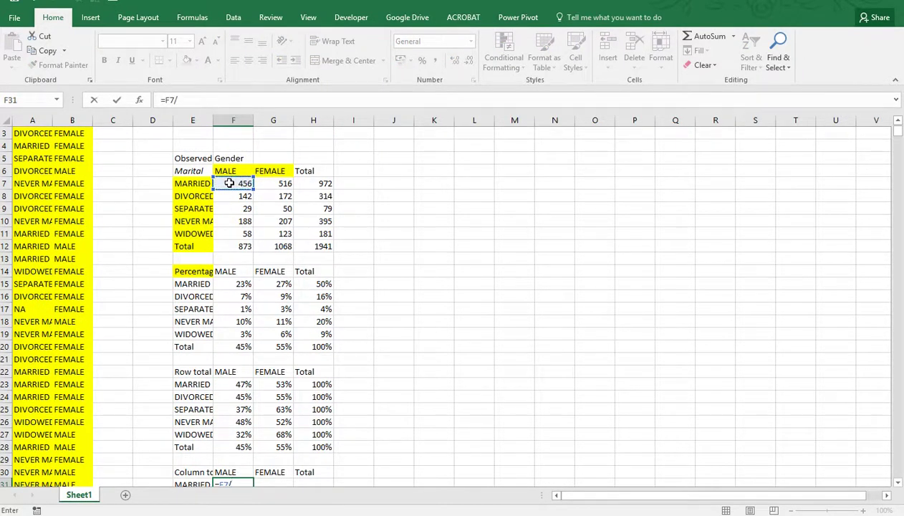
left_click(230, 246)
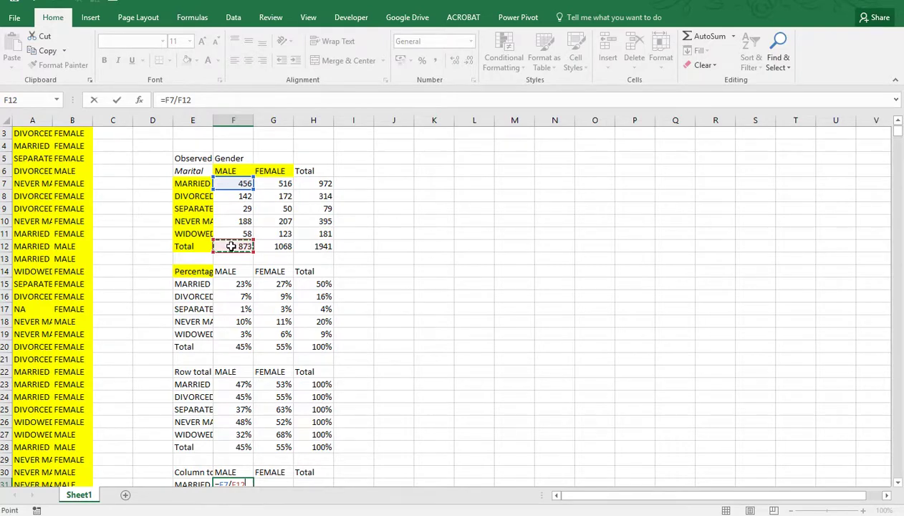
scroll(231, 246, "down", 1)
key("F4")
key("F4")
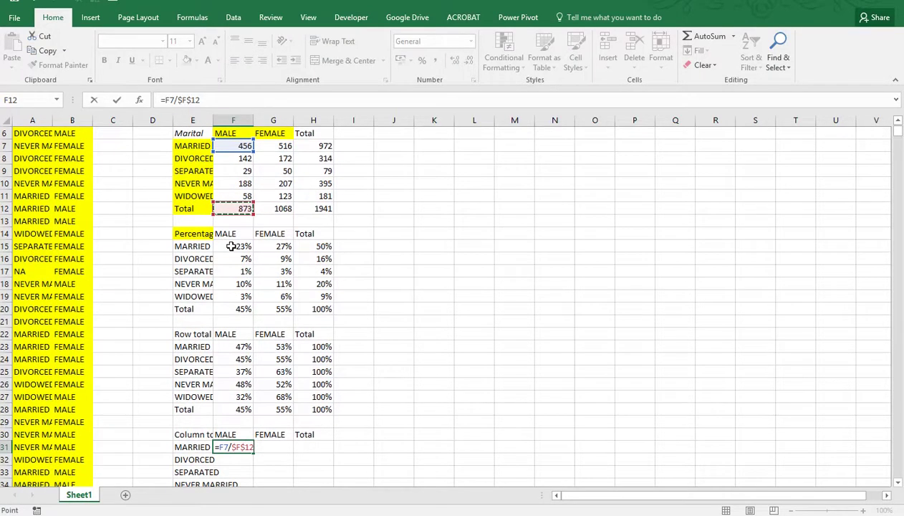
key("F4")
key("F4")
key("F4")
key("F4")
key("Return")
- Copy the column-share formula from F31 across F31:H36 and format the range as percentages
key("Up")
key("ctrl+c")
key("shift+Right")
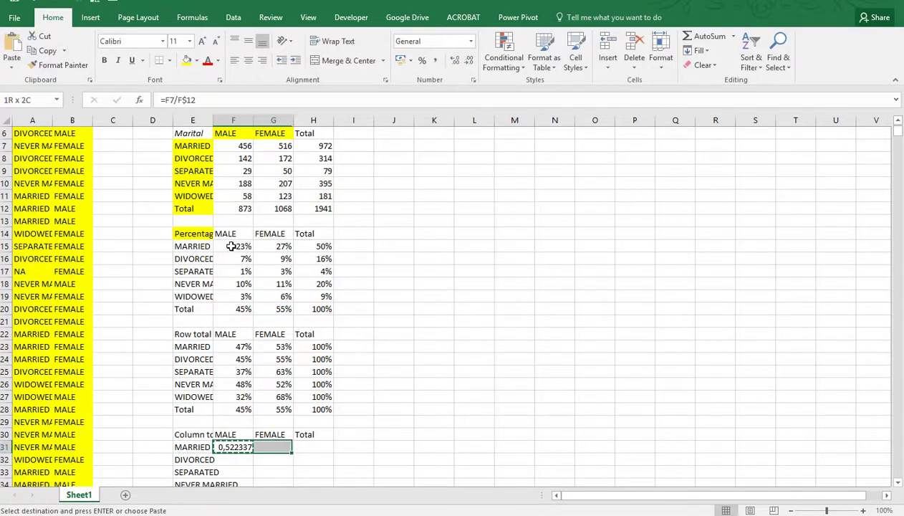
key("shift+Right")
key("shift+Down")
key("shift+Down")
key("shift+Down")
key("shift+Down")
key("shift+Down")
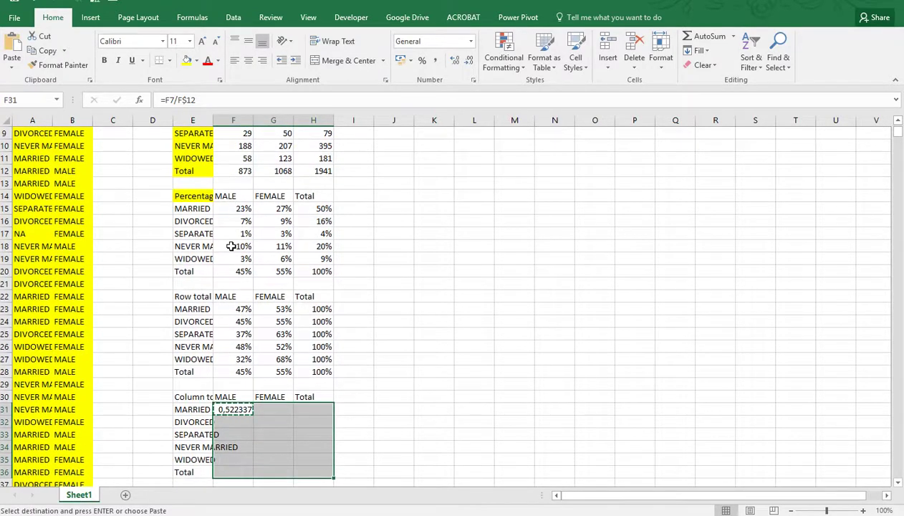
key("ctrl+v")
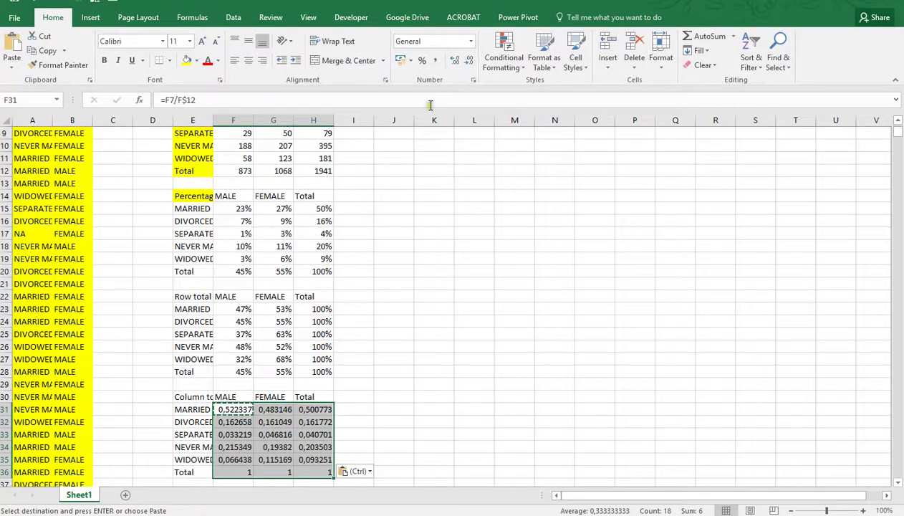
left_click(422, 61)
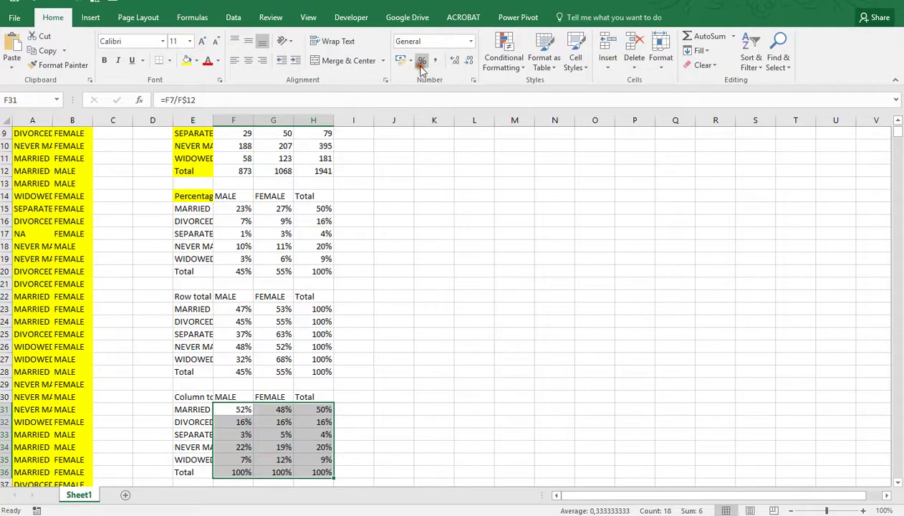
- Examine the NEVER MARRIED female formulas in G34 and G26 to compare the column-total and row-total references
double_click(272, 446)
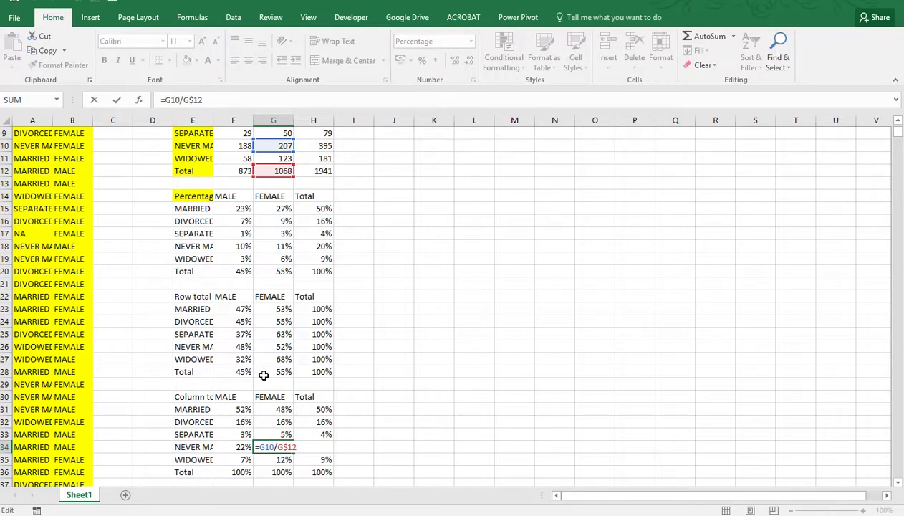
key("Escape")
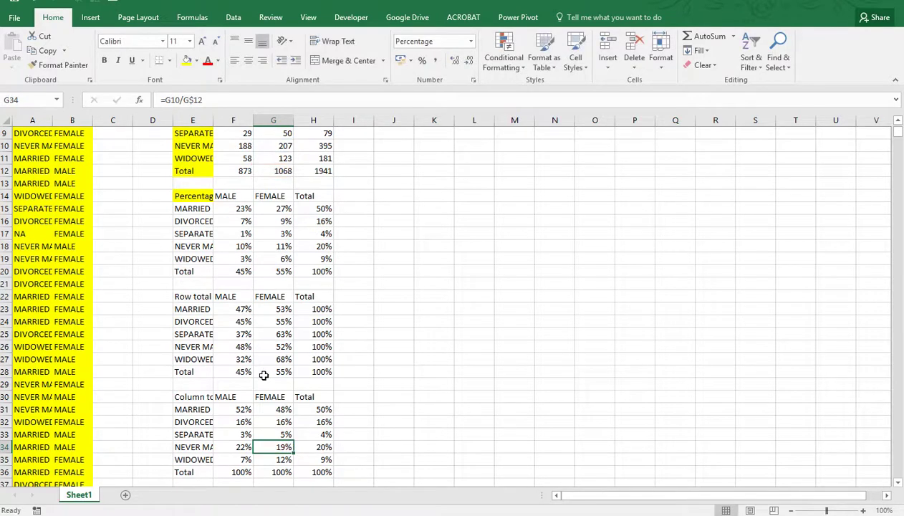
double_click(275, 347)
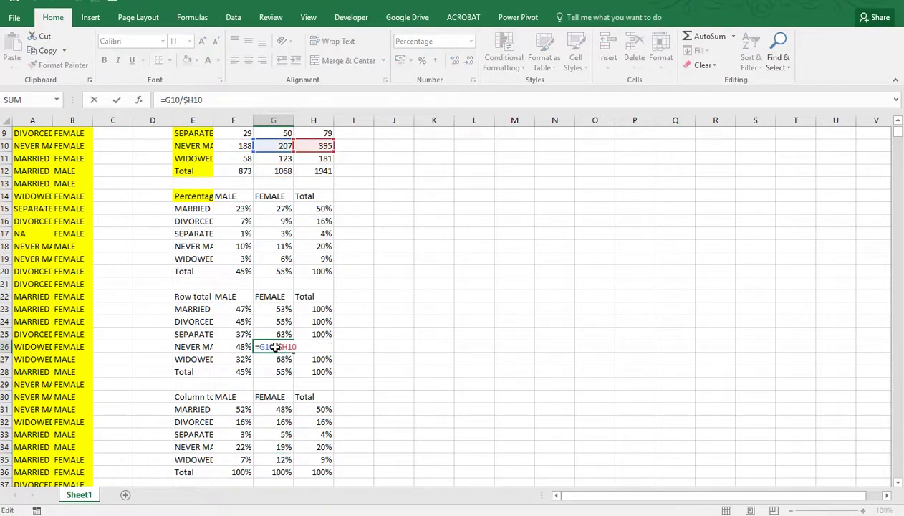
key("Escape")
scroll(275, 347, "down", 1)
scroll(276, 347, "up", 4)
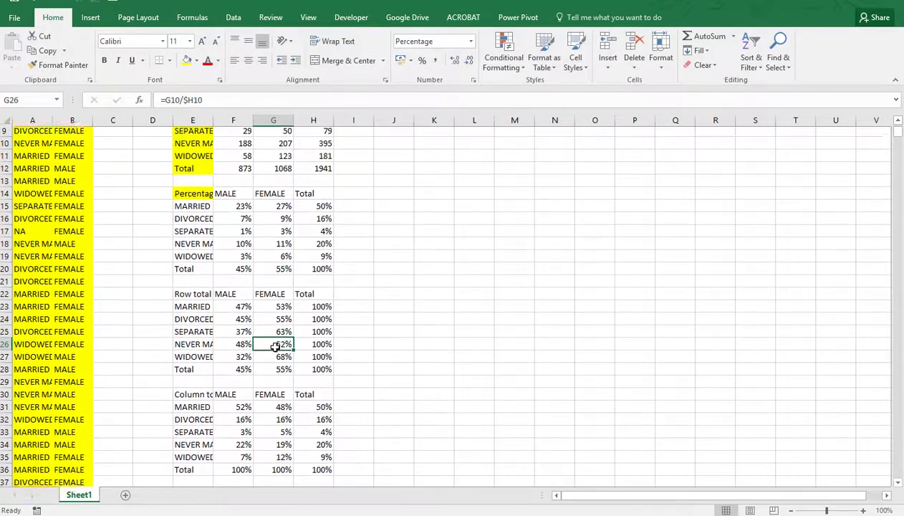